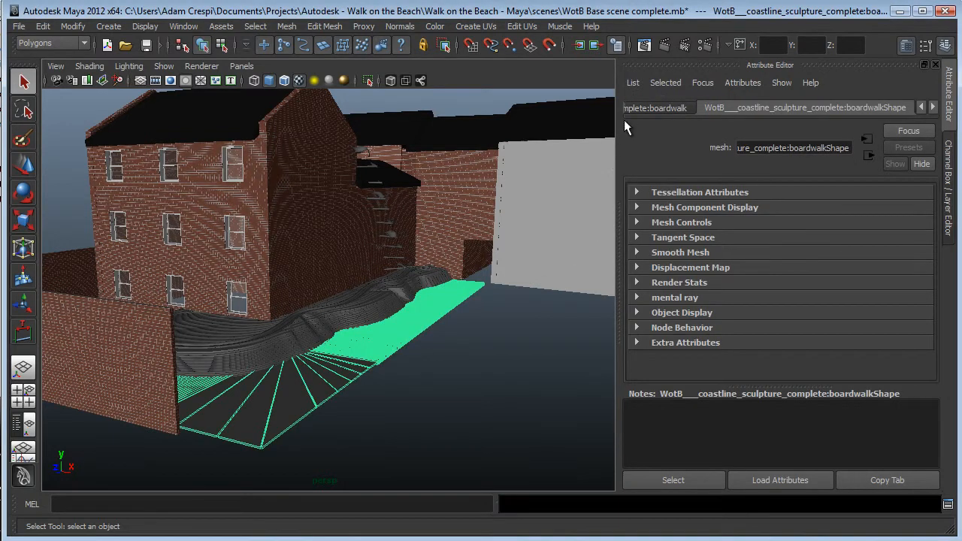
Rename the selected boardwalk object as Boardwalk
left_click(652, 108)
left_click_drag(850, 149, 653, 161)
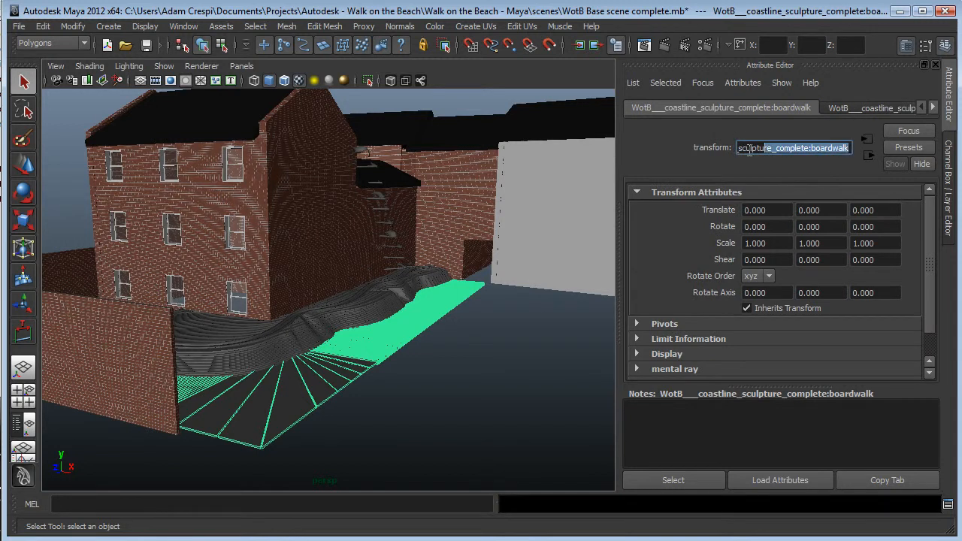
type("B")
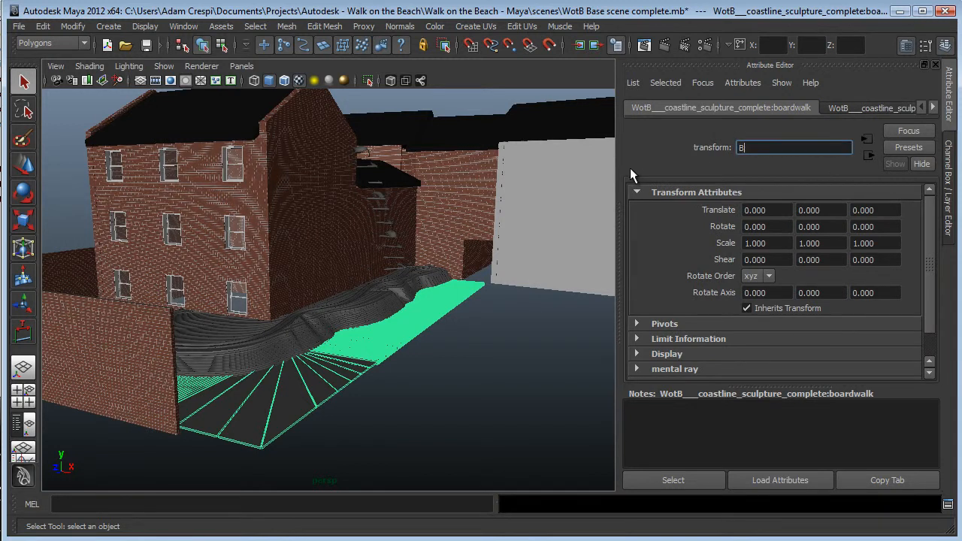
type("oardwalk")
key("Return")
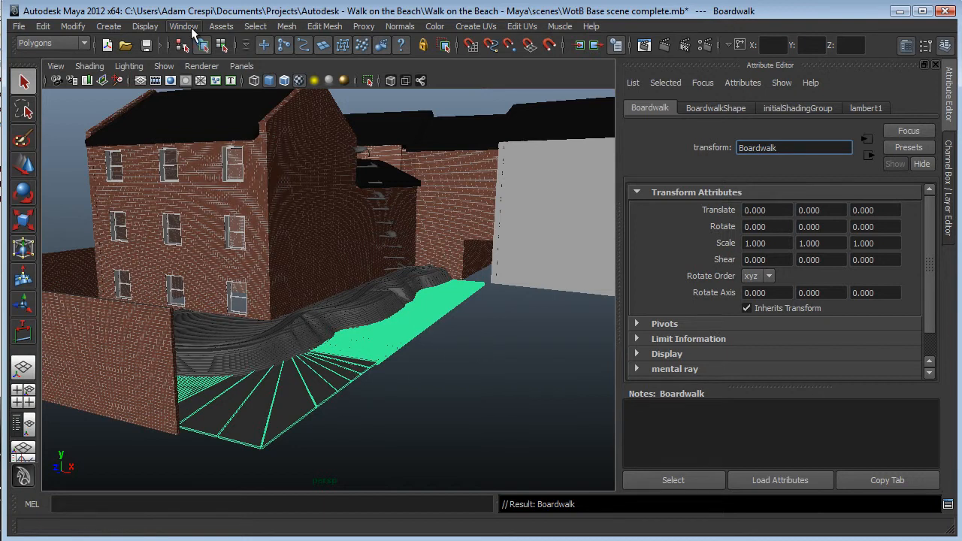
Isolate the Boardwalk in the perspective view and examine its planks and wedge-shaped corner boards
left_click(167, 67)
mouse_move(217, 85)
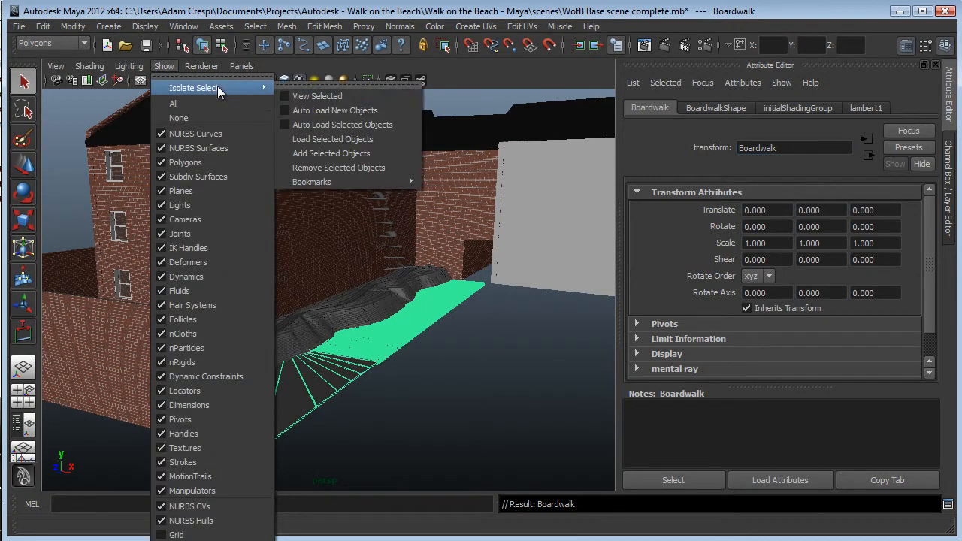
left_click(309, 98)
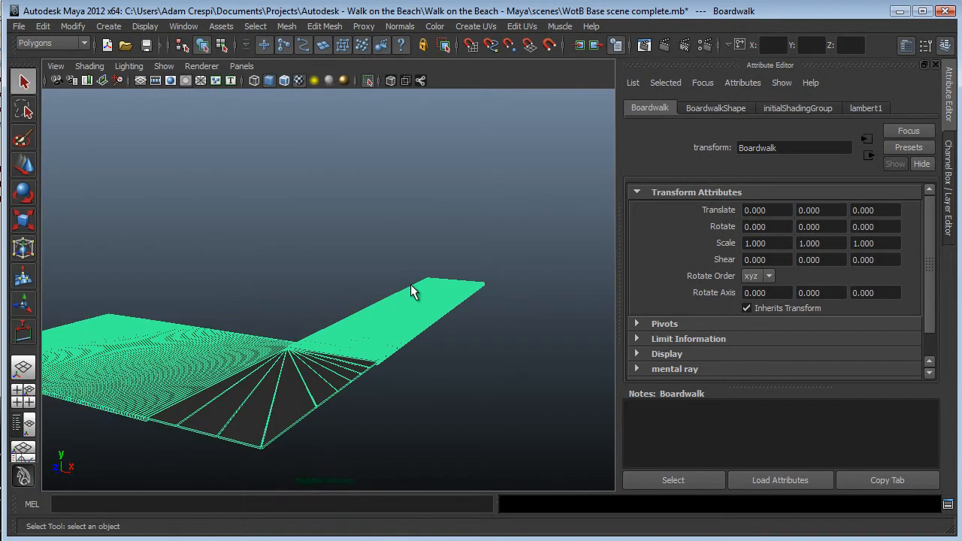
left_click(469, 391)
right_click_drag(409, 379, 482, 406, "alt")
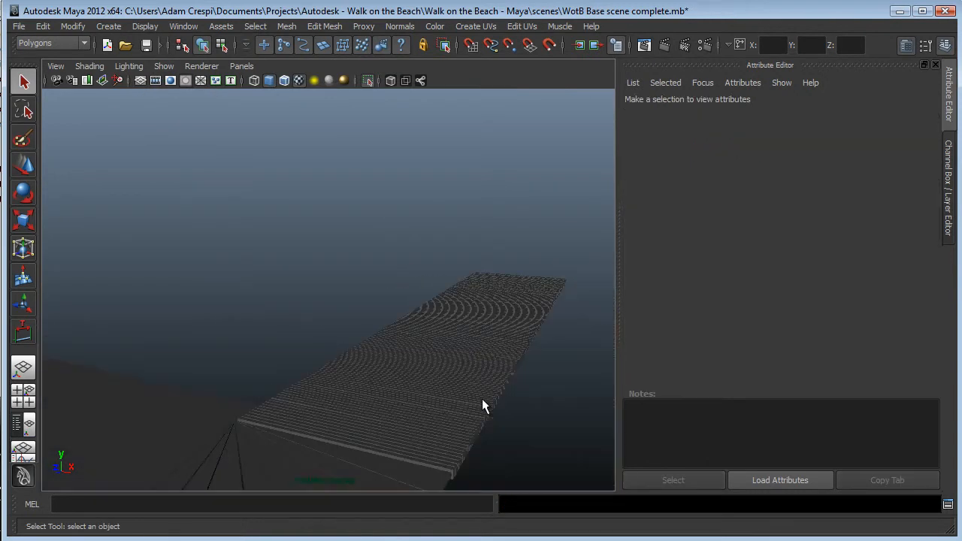
left_click_drag(508, 418, 441, 405, "alt")
left_click(309, 350)
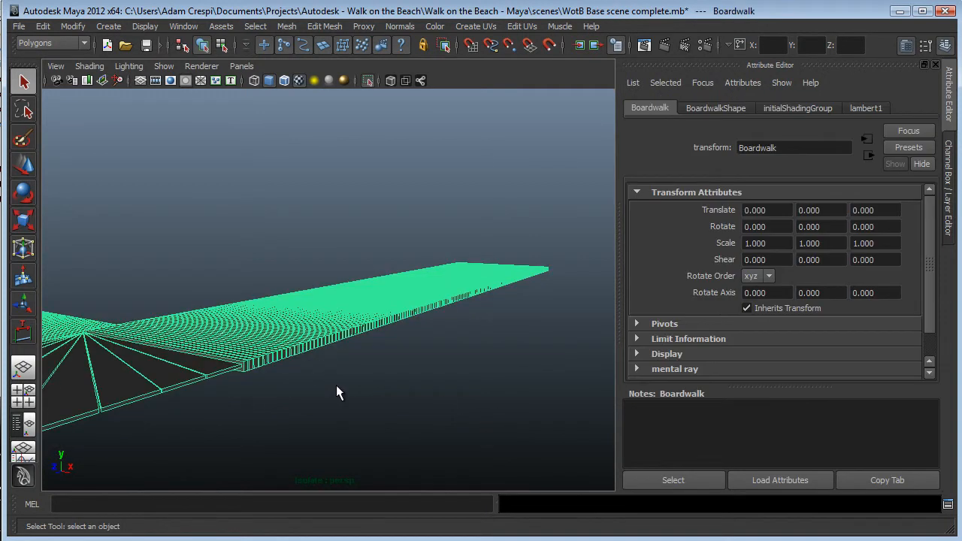
left_click_drag(269, 390, 308, 385, "alt")
scroll(314, 329, "down", 5)
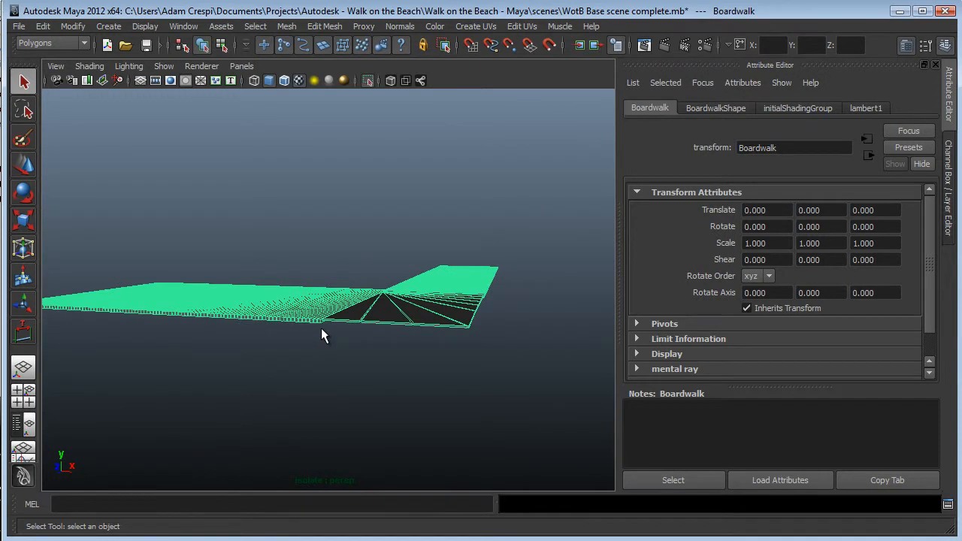
scroll(320, 328, "up", 5)
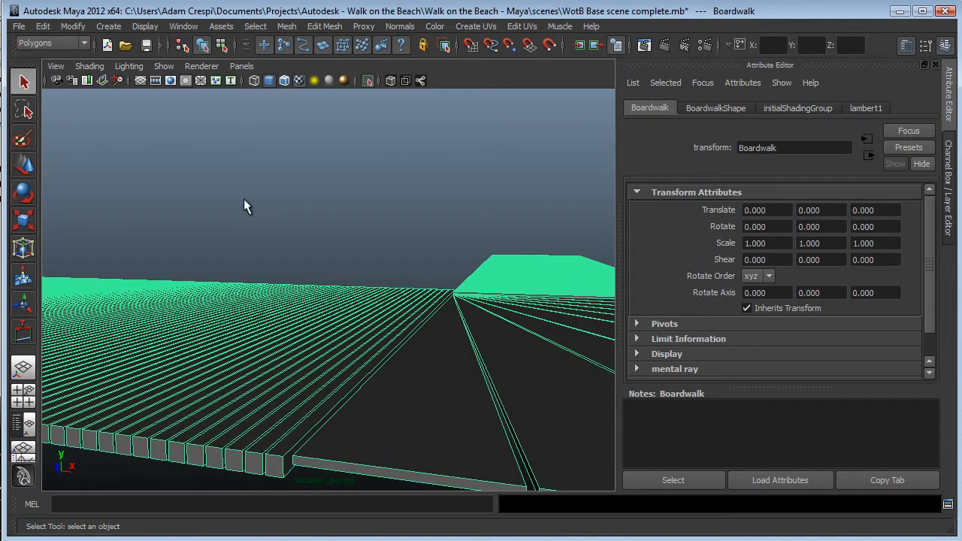
Turn on the Poly Count heads-up display and view the whole Boardwalk
left_click(147, 27)
mouse_move(153, 78)
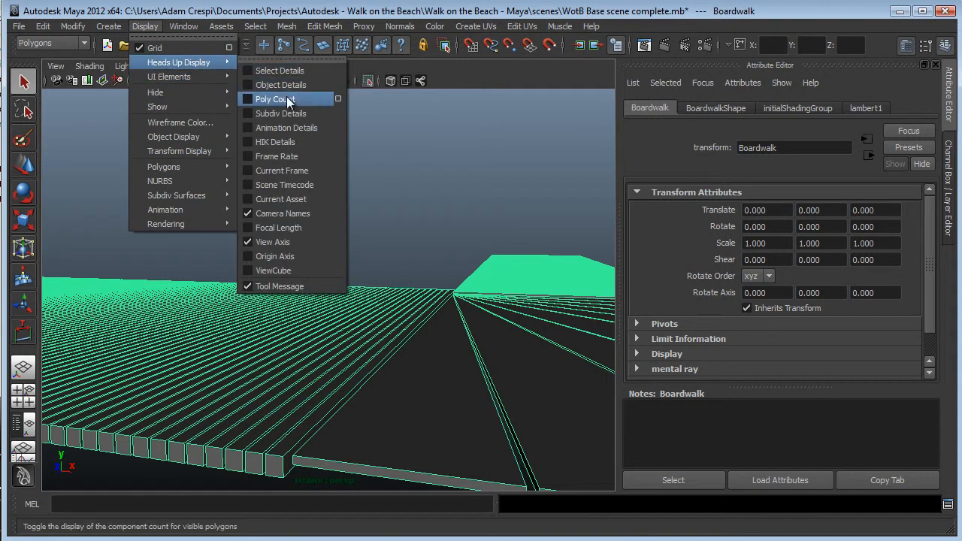
left_click(284, 97)
key("f")
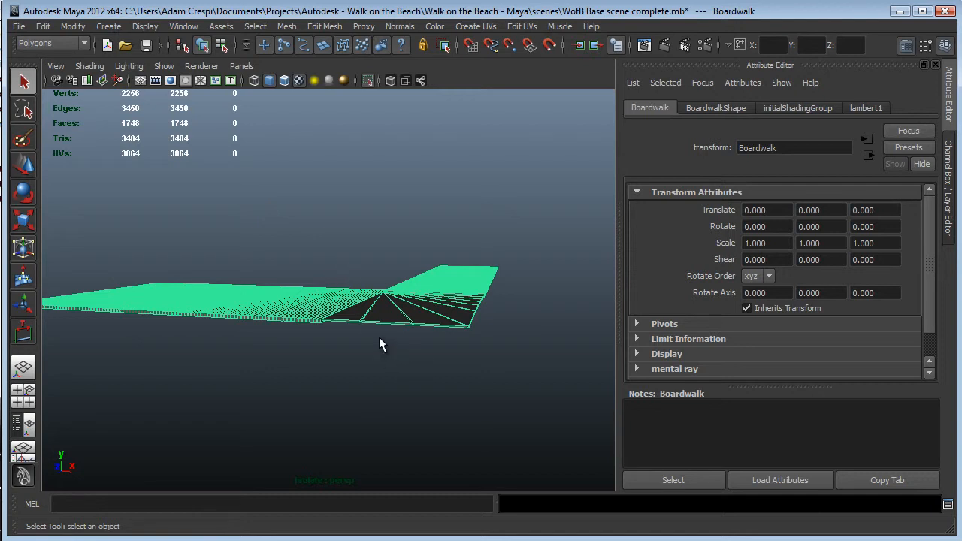
Switch to the top view with the boardwalk framed and turn off Isolate Select to show the full scene
left_click_drag(371, 333, 335, 326, "alt")
key("space")
left_click(336, 326)
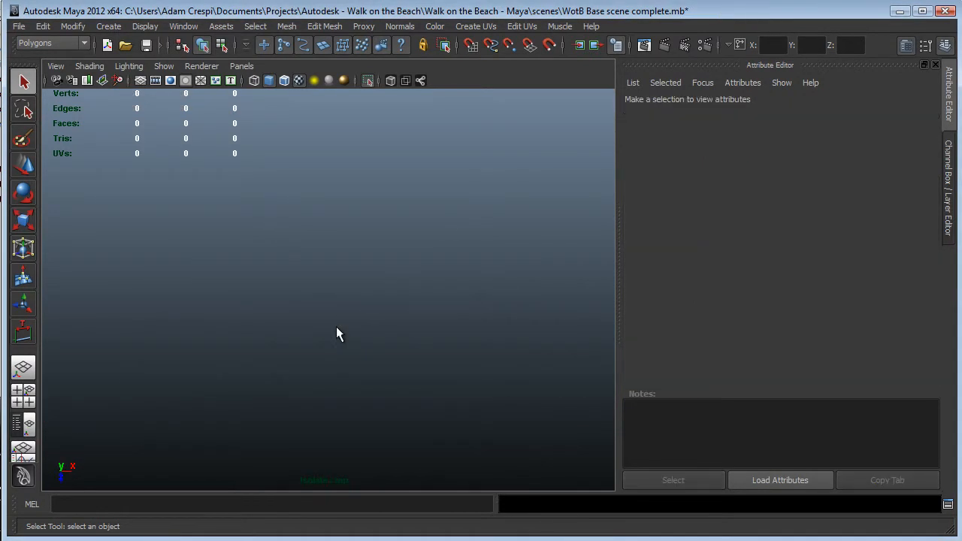
key("a")
scroll(336, 326, "down", 1)
scroll(393, 376, "up", 1)
middle_click_drag(393, 375, 407, 268, "alt")
scroll(407, 267, "down", 1)
scroll(401, 281, "up", 1)
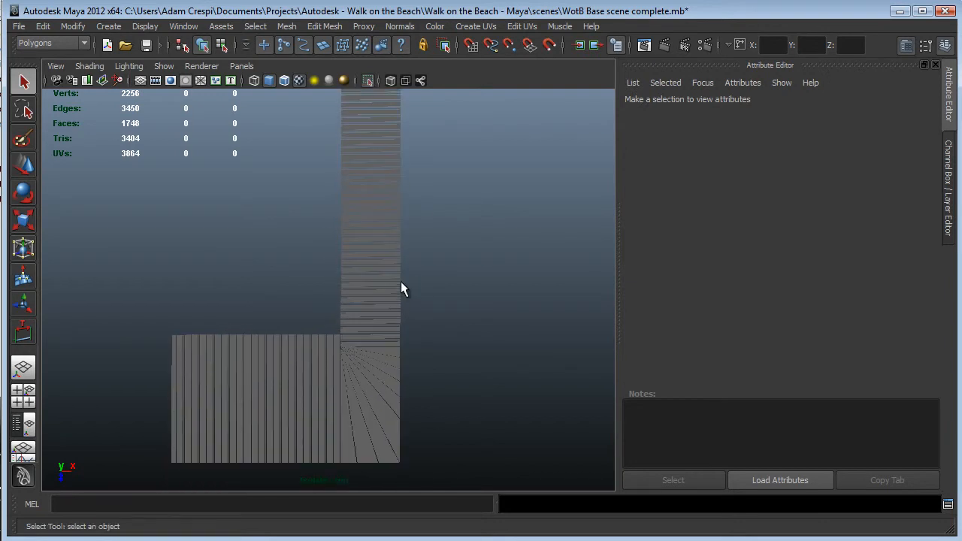
scroll(402, 286, "down", 1)
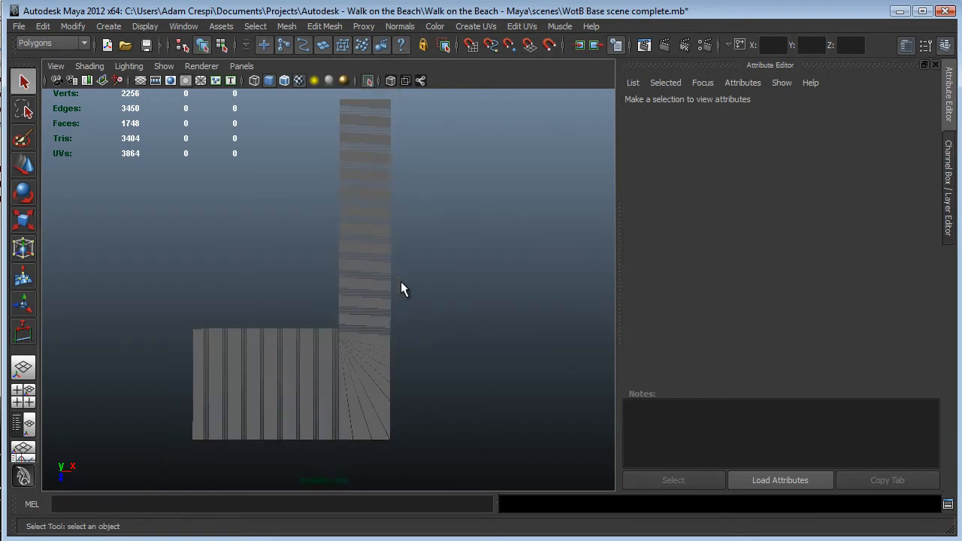
left_click(159, 65)
mouse_move(240, 85)
left_click(292, 96)
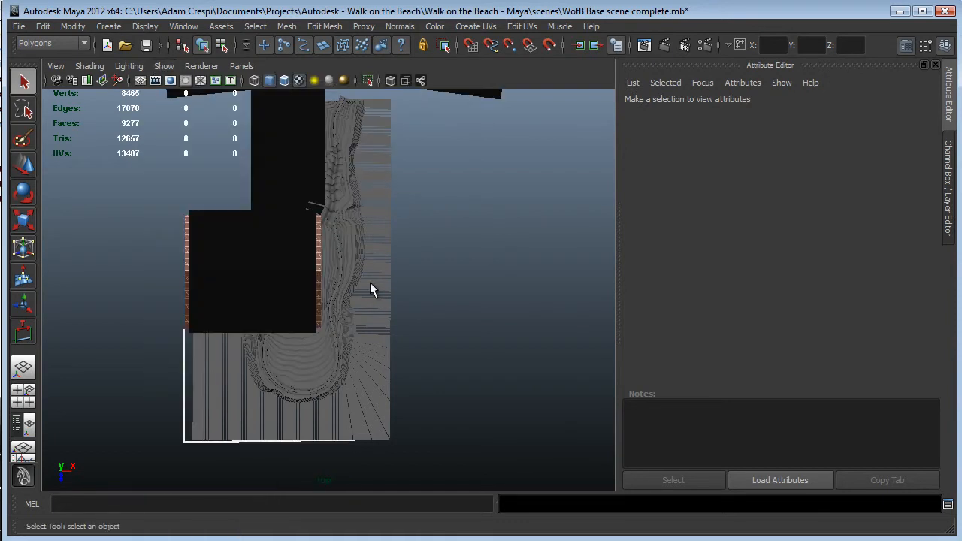
Display the top view in wireframe, focused on the boardwalk's wide section, and leave nothing selected
left_click(230, 392)
scroll(294, 406, "up", 1)
middle_click_drag(294, 407, 331, 272, "alt")
scroll(302, 269, "up", 2)
scroll(301, 269, "down", 1)
key("4")
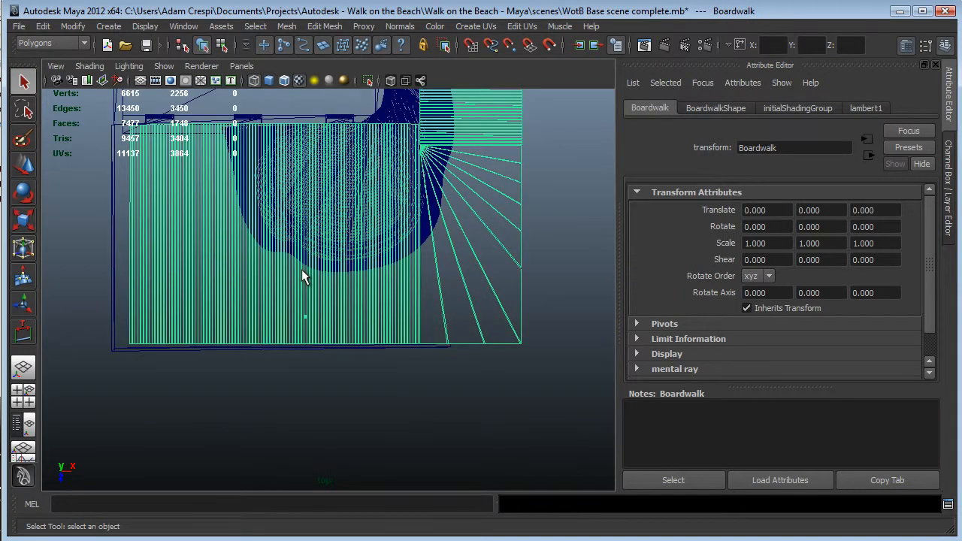
scroll(300, 273, "up", 1)
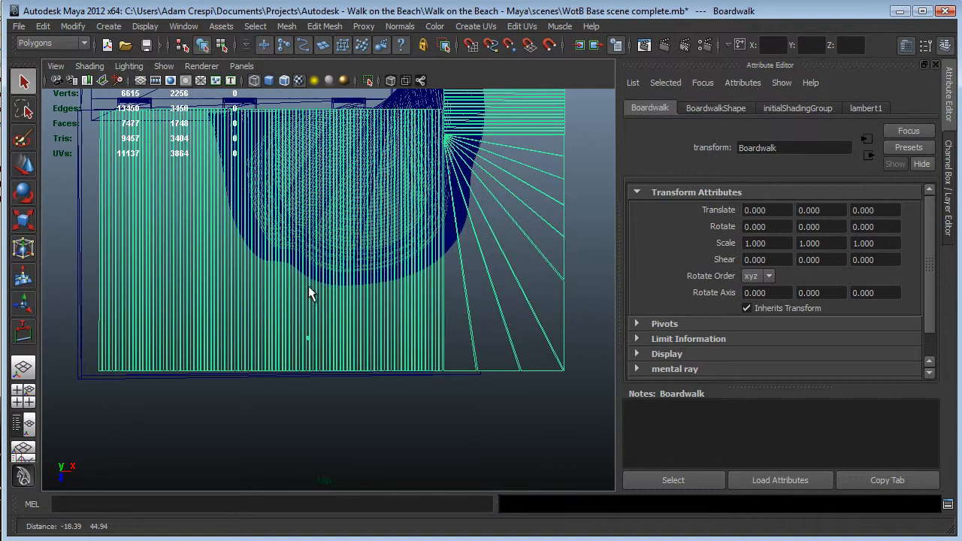
left_click(342, 426)
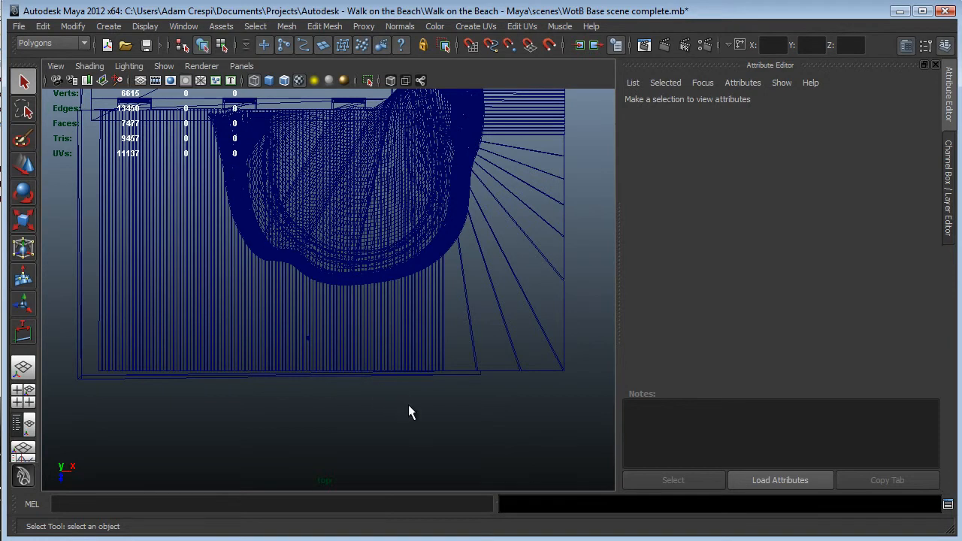
Draw a vertex-snapped polygon cube about 986 wide, 709 deep and 25 high over the boardwalk's wide section, and select it
right_click_drag(410, 406, 425, 446, "shift")
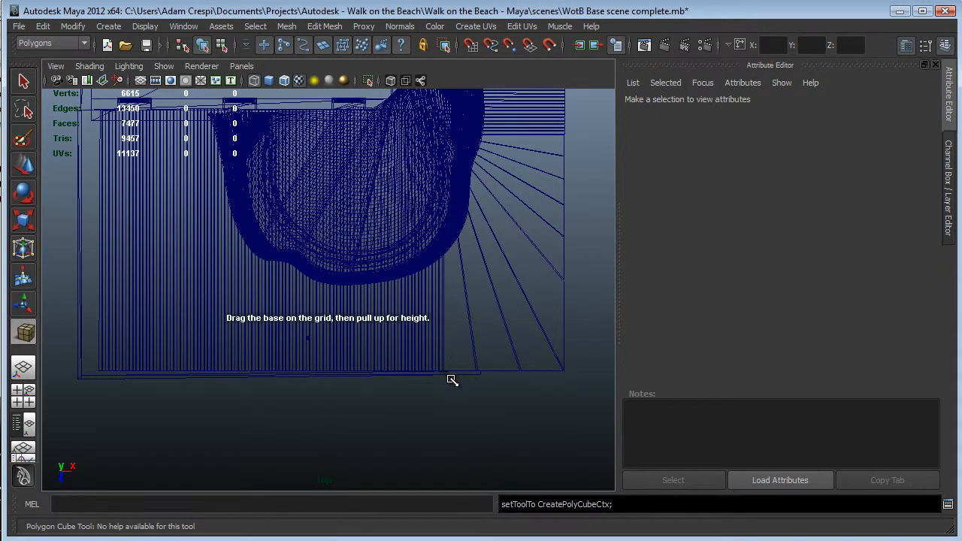
key("v")
left_click_drag(451, 380, 84, 107)
left_click_drag(175, 193, 207, 242)
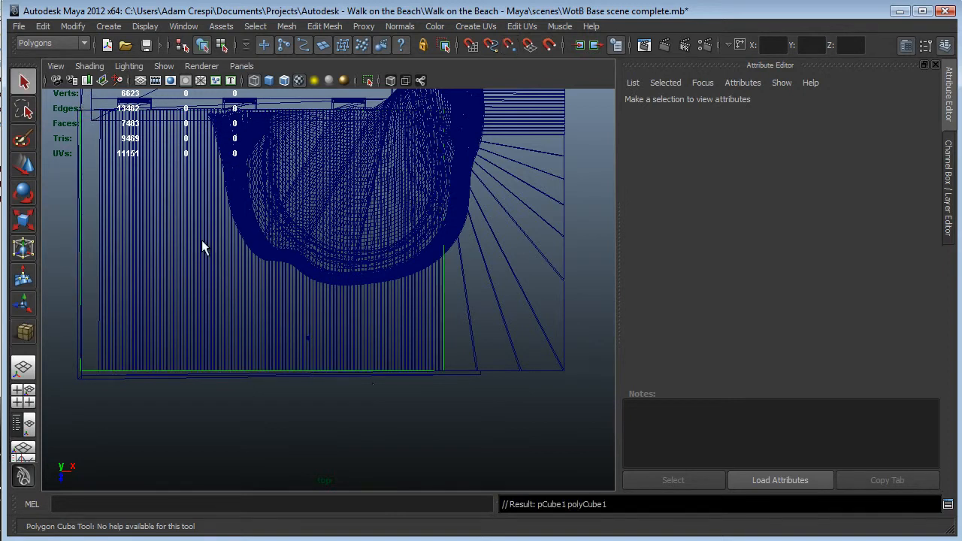
key("space")
left_click_drag(370, 385, 366, 368)
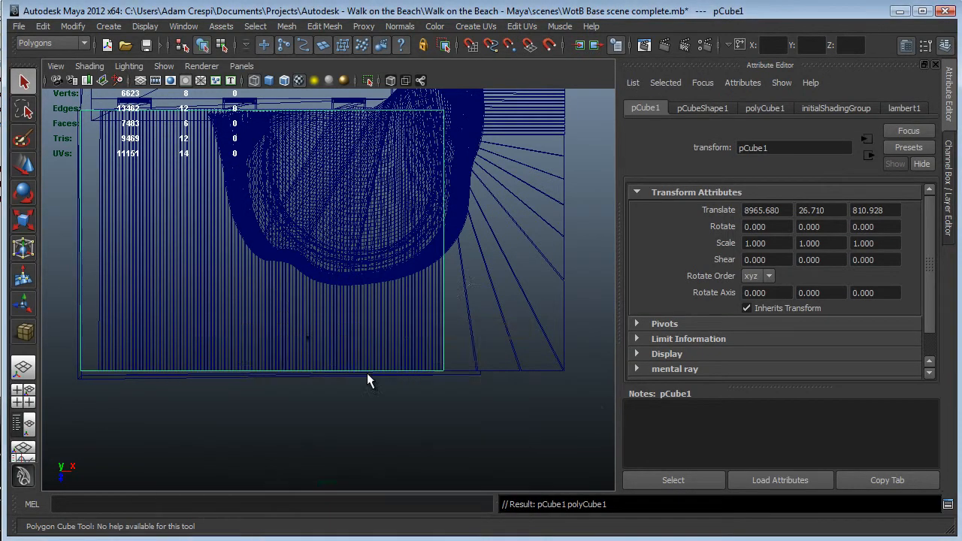
In the perspective view, set the new cube's height to 4
left_click_drag(343, 408, 319, 402, "alt")
scroll(209, 393, "up", 3)
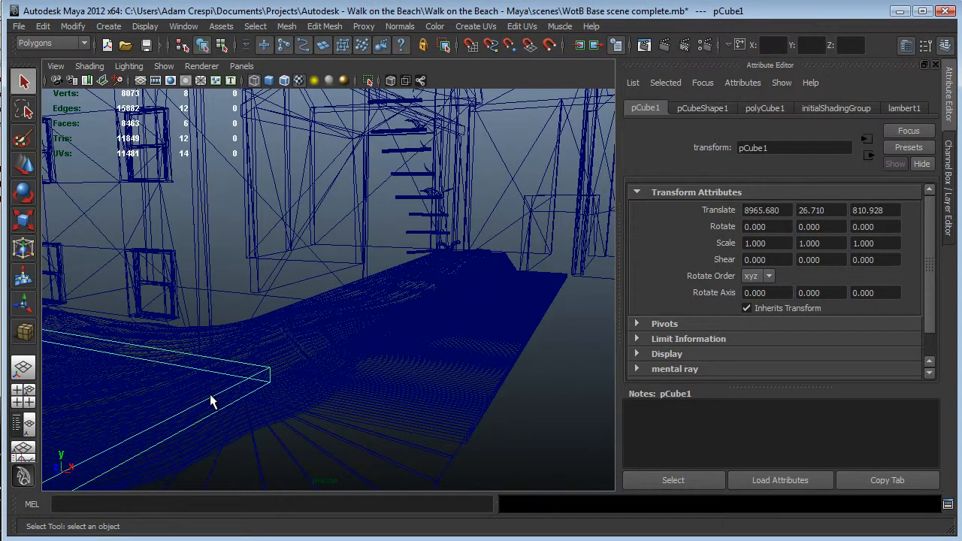
middle_click_drag(210, 396, 298, 323, "alt")
scroll(298, 327, "up", 2)
left_click_drag(299, 327, 307, 307, "alt")
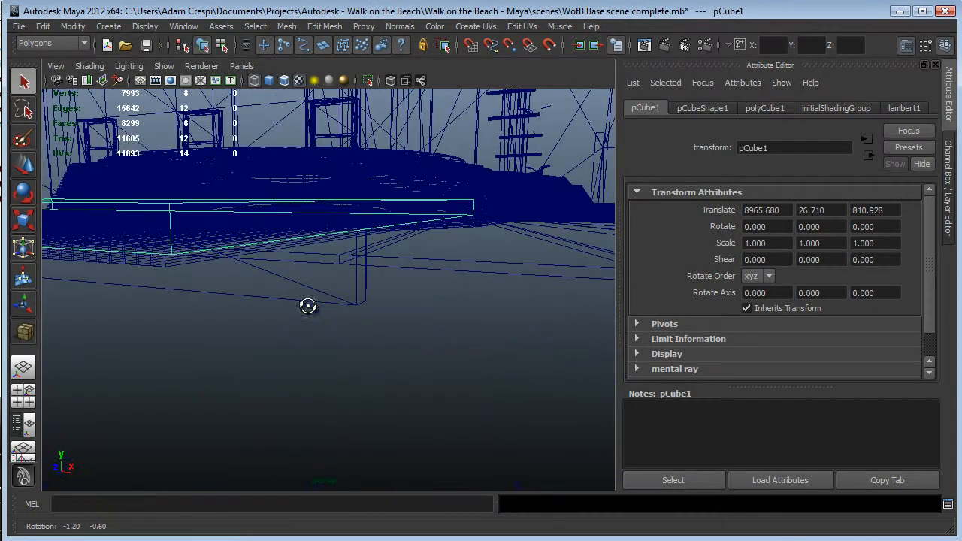
left_click(766, 108)
left_click(781, 224)
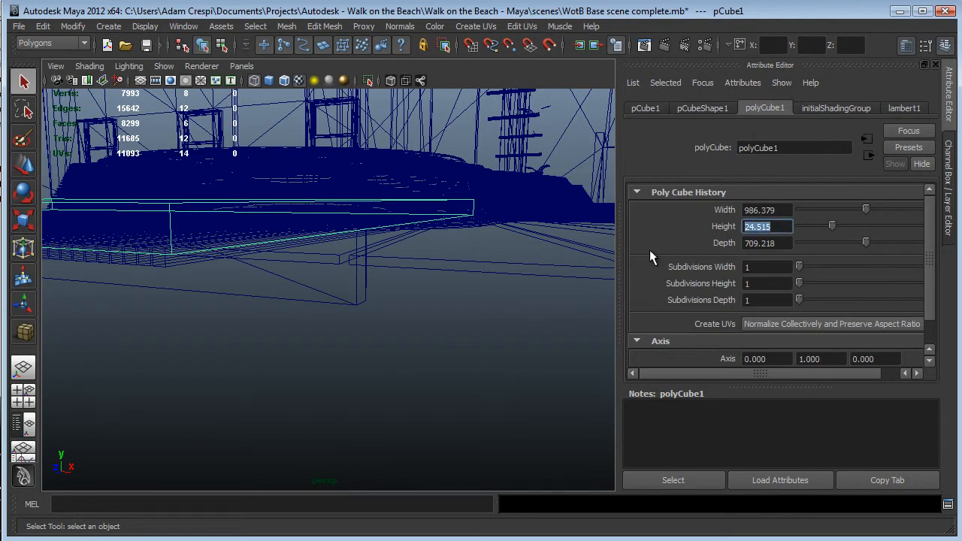
type("4")
key("Tab")
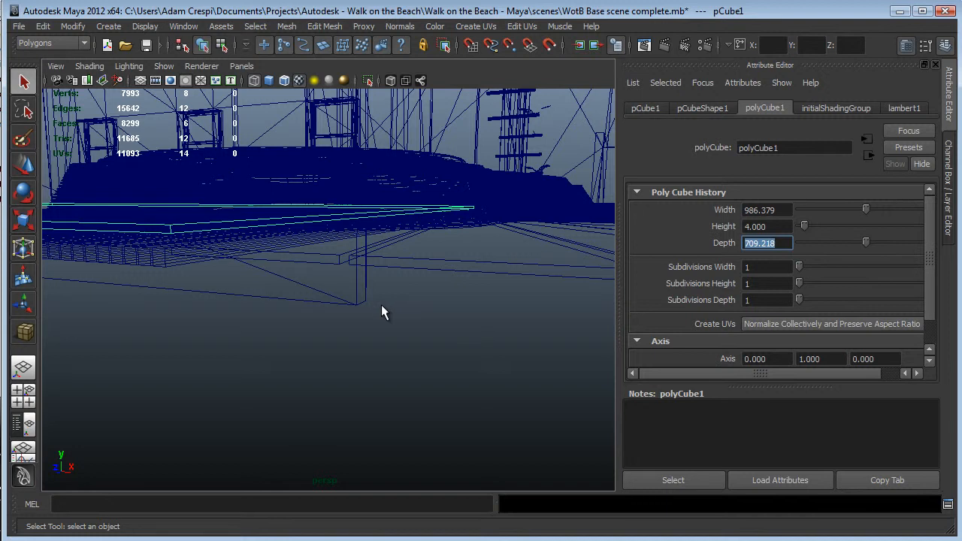
Snap the thin cube's pivot to its upper back corner beside the park wall
left_click_drag(186, 344, 224, 329, "alt")
key("w")
middle_click_drag(435, 356, 424, 358, "alt")
left_click_drag(424, 356, 419, 331, "alt")
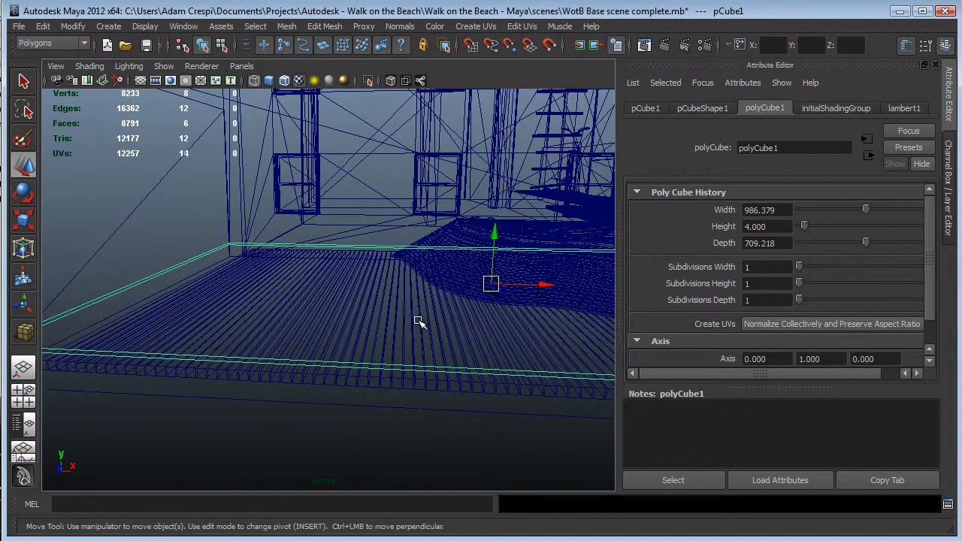
key("Insert")
key("v")
left_click_drag(491, 283, 229, 242)
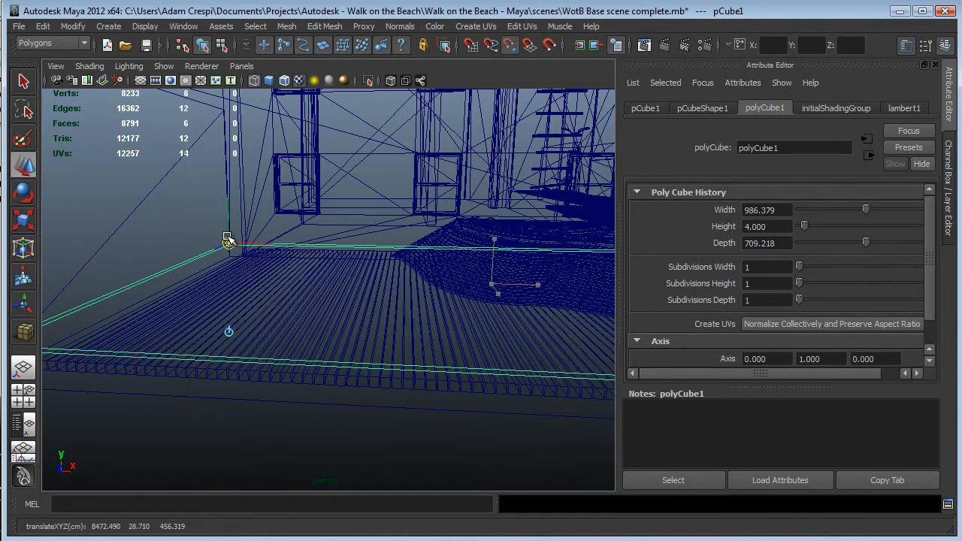
left_click(228, 238)
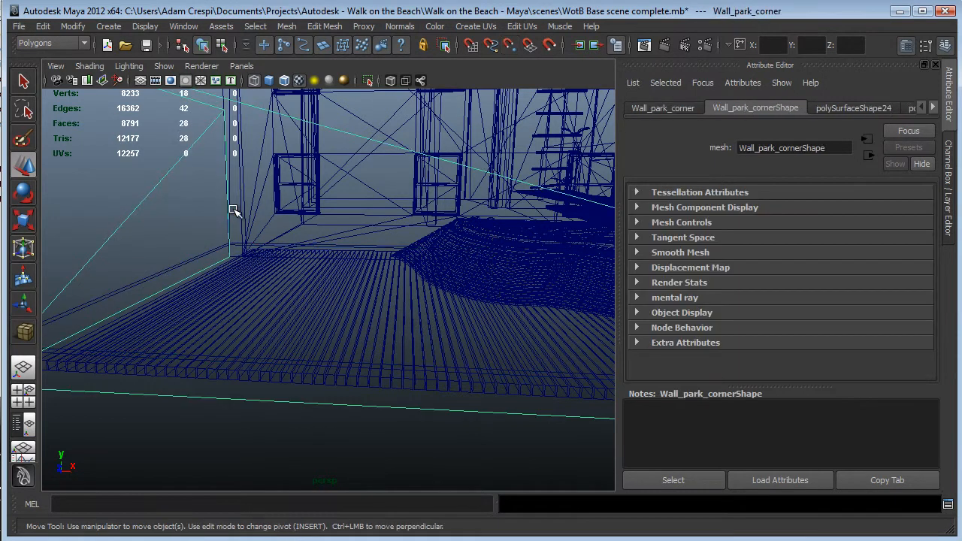
Reselect the thin cube and lower it vertically, snapping to a vertex of the boardwalk planks
left_click(203, 253)
key("v")
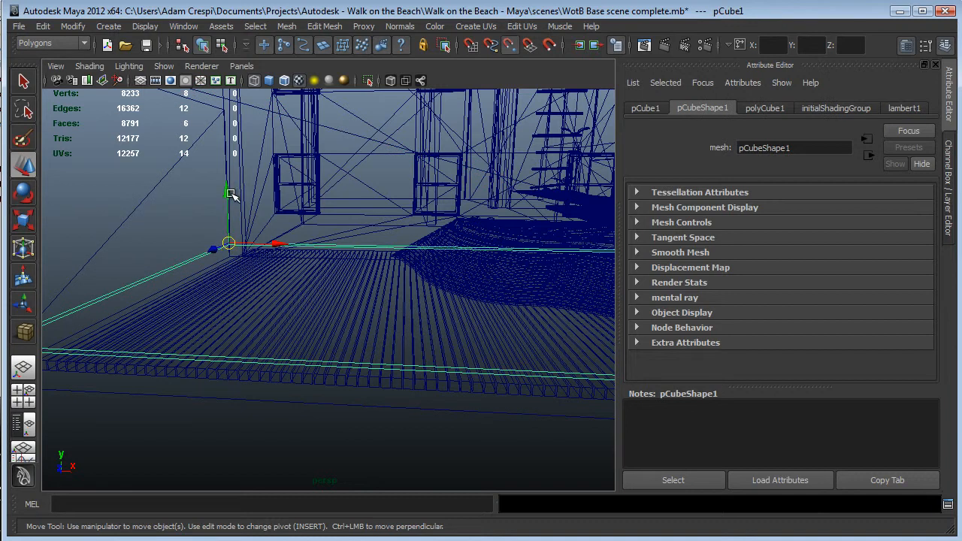
left_click_drag(228, 190, 193, 362)
scroll(232, 323, "down", 3)
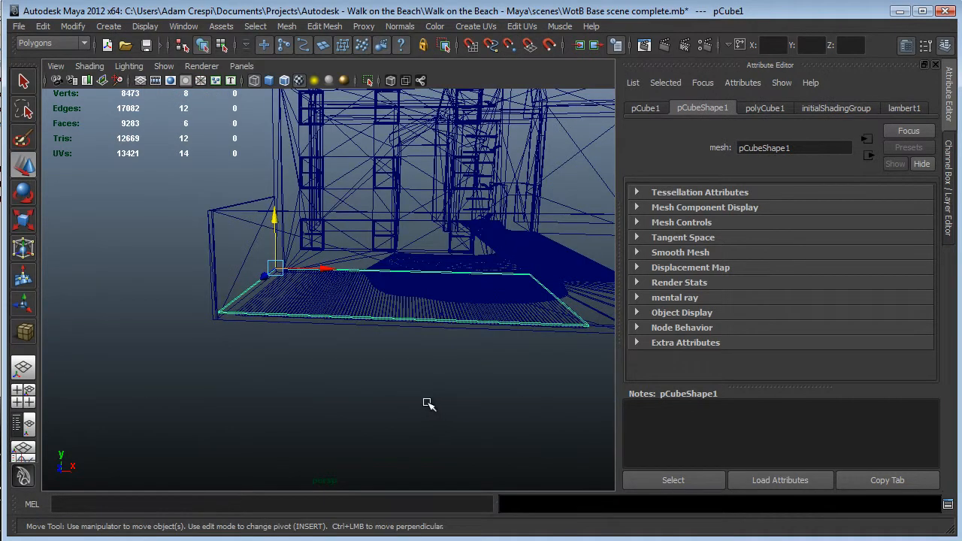
left_click_drag(429, 401, 396, 408, "alt")
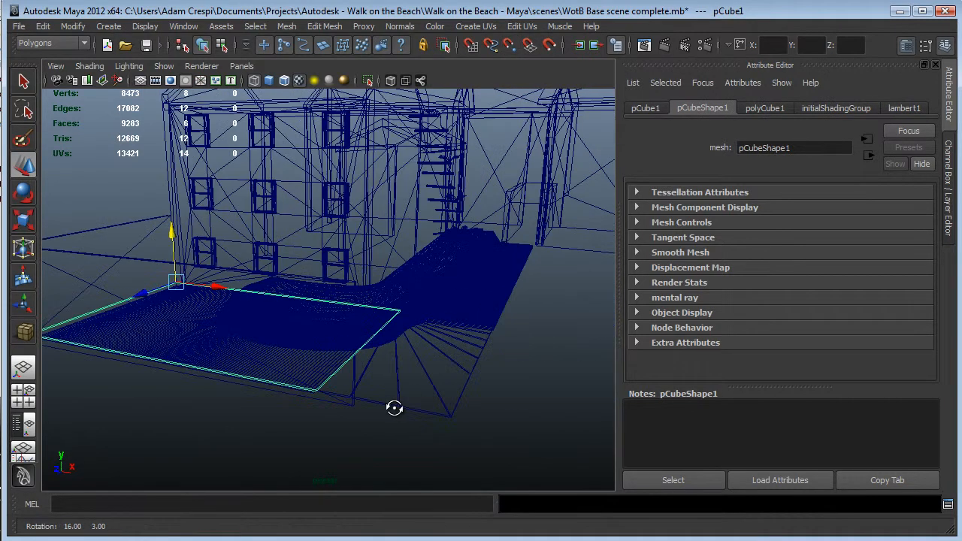
In the top view, draw a vertex-snapped polygon cube about 332 wide, 1533 deep and 142 high over the boardwalk's long narrow section
left_click(505, 386)
key("space")
left_click_drag(503, 388, 460, 387)
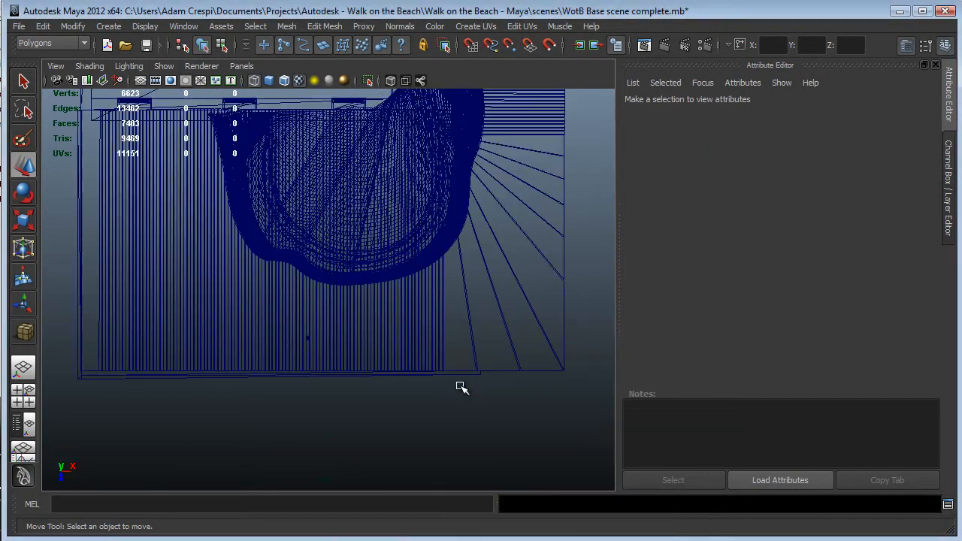
scroll(454, 361, "down", 2)
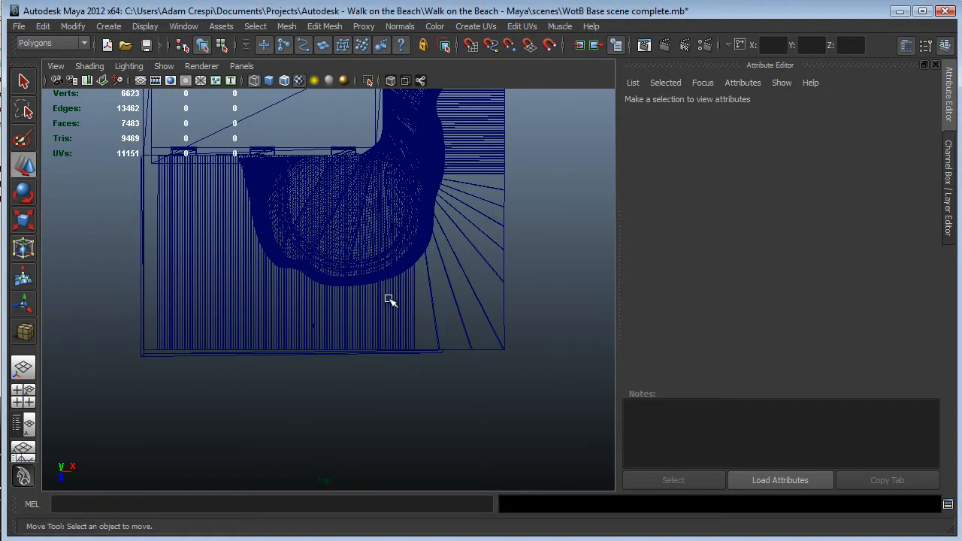
left_click(189, 278)
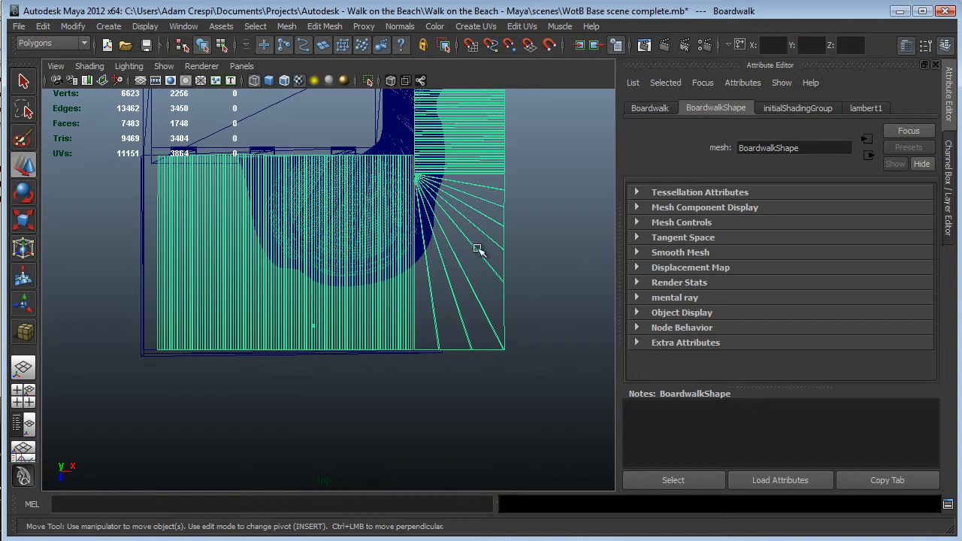
scroll(492, 225, "up", 1)
scroll(419, 302, "down", 1)
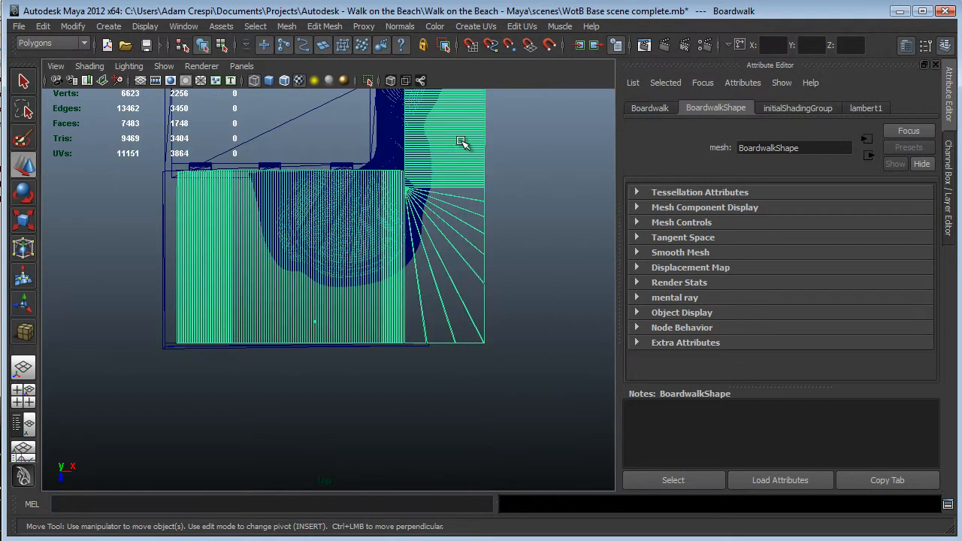
middle_click_drag(430, 184, 333, 347, "alt")
scroll(336, 348, "up", 1)
scroll(339, 351, "down", 1)
scroll(353, 288, "up", 1)
scroll(350, 284, "down", 4)
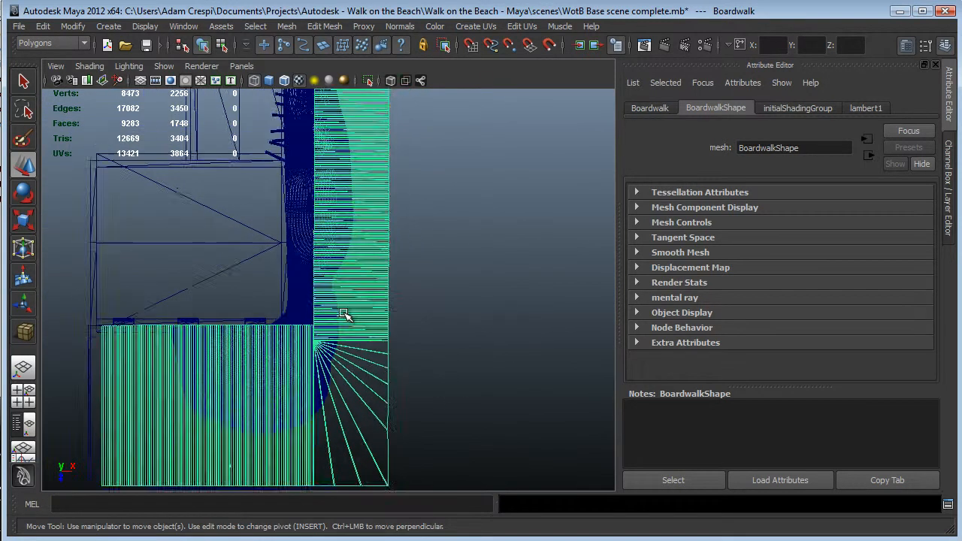
left_click(430, 305)
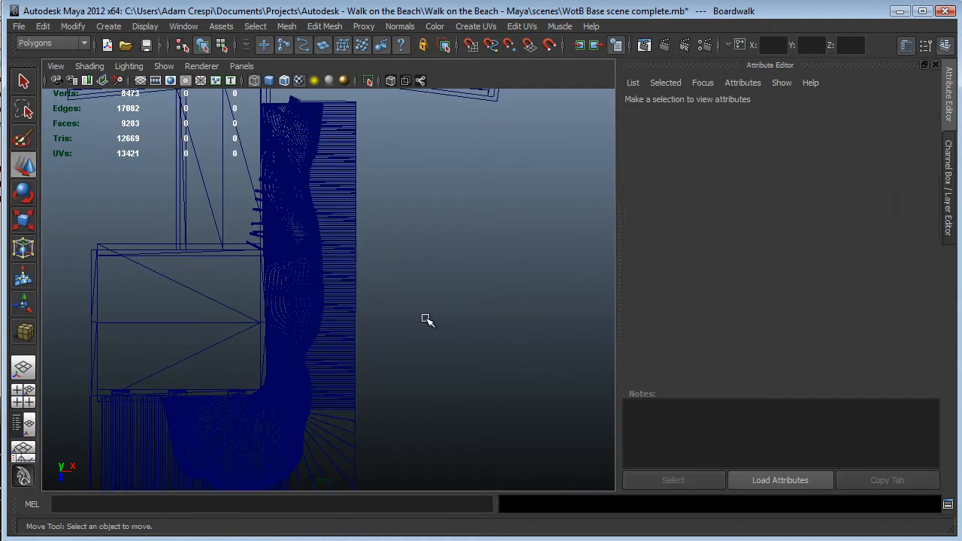
right_click(419, 294, "shift")
right_click_drag(418, 294, 423, 322, "shift")
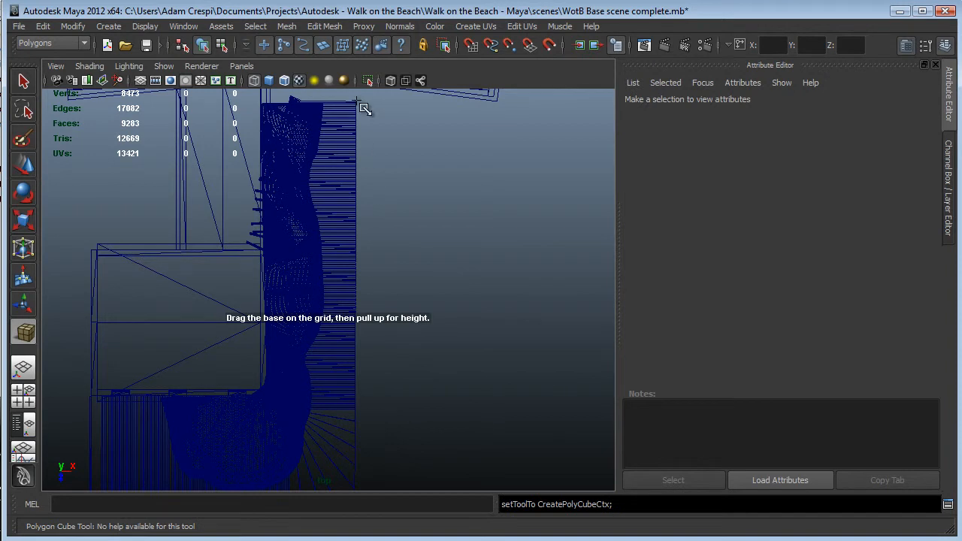
left_click_drag(358, 122, 300, 415)
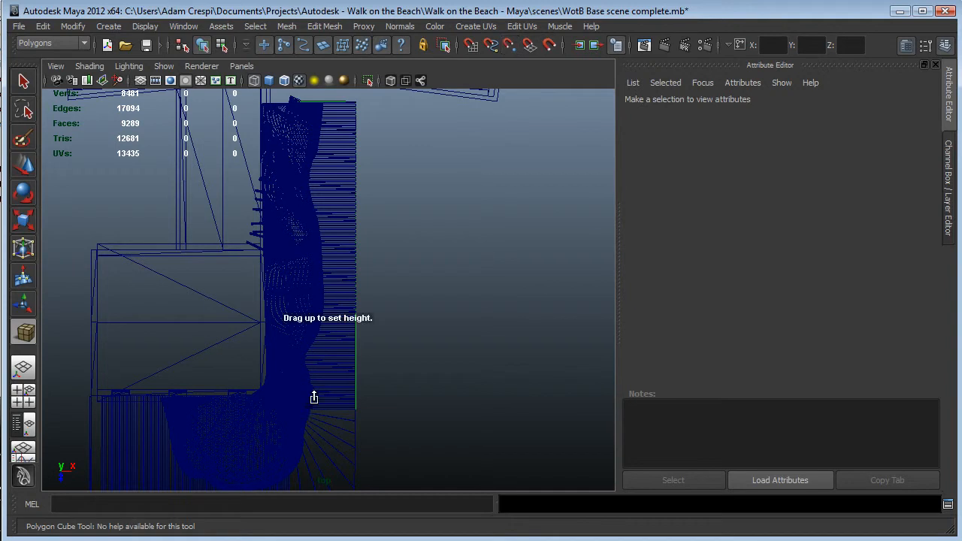
left_click_drag(345, 384, 333, 353)
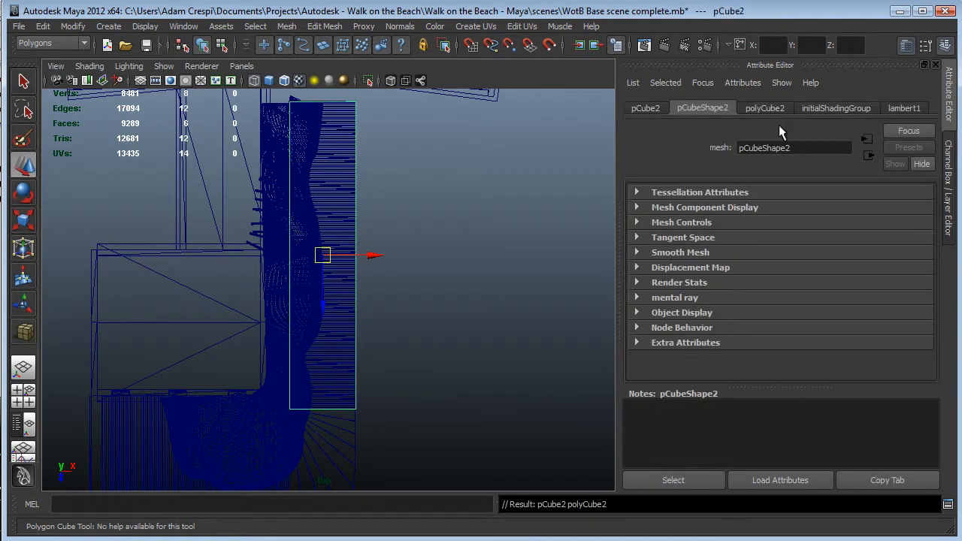
Set the height of the long narrow cube to 4
left_click(776, 108)
left_click_drag(786, 226, 622, 227)
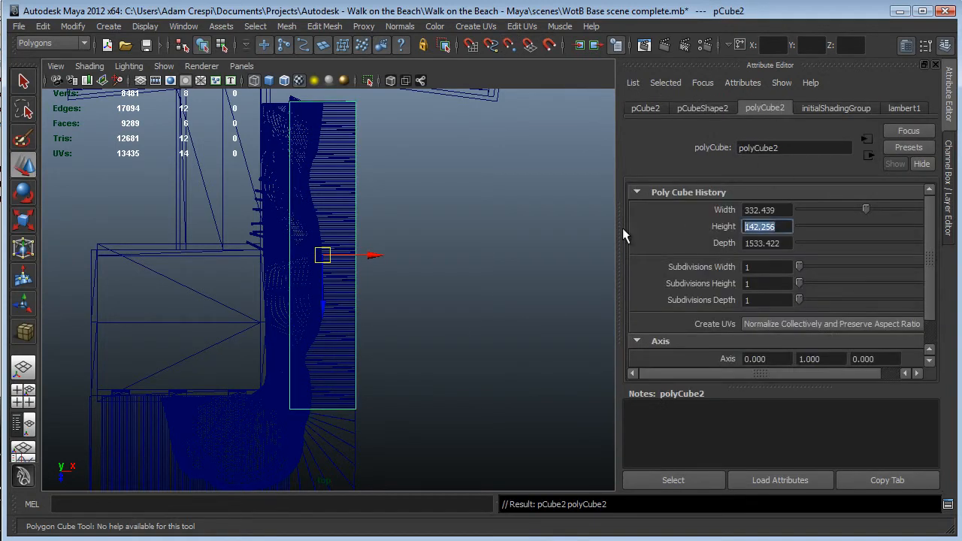
type("4")
key("Tab")
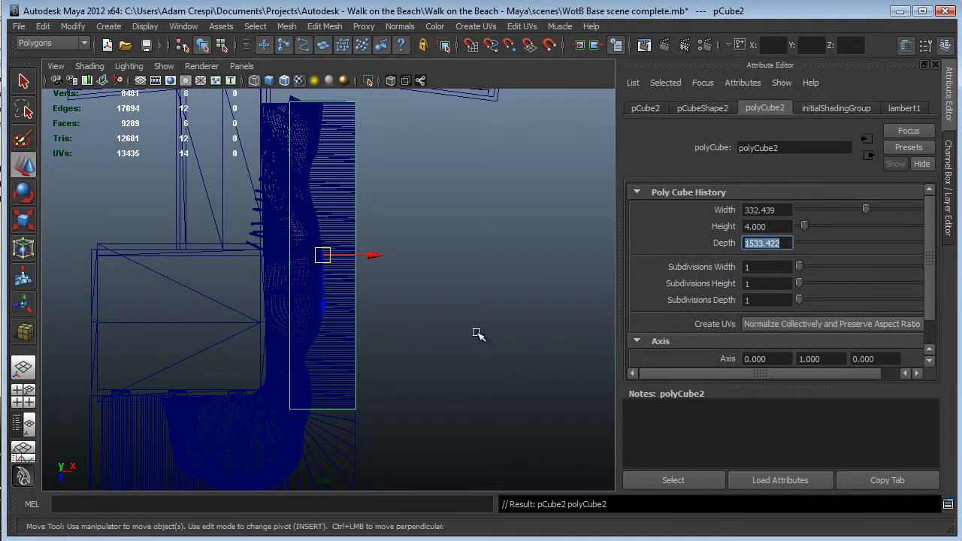
In the perspective view, snap the long cube's pivot to its upper outer corner at the far end
key("space")
left_click_drag(478, 333, 482, 321)
left_click_drag(452, 348, 410, 330, "alt")
scroll(415, 318, "up", 3)
key("Insert")
key("v")
left_click_drag(350, 268, 590, 216)
key("Insert")
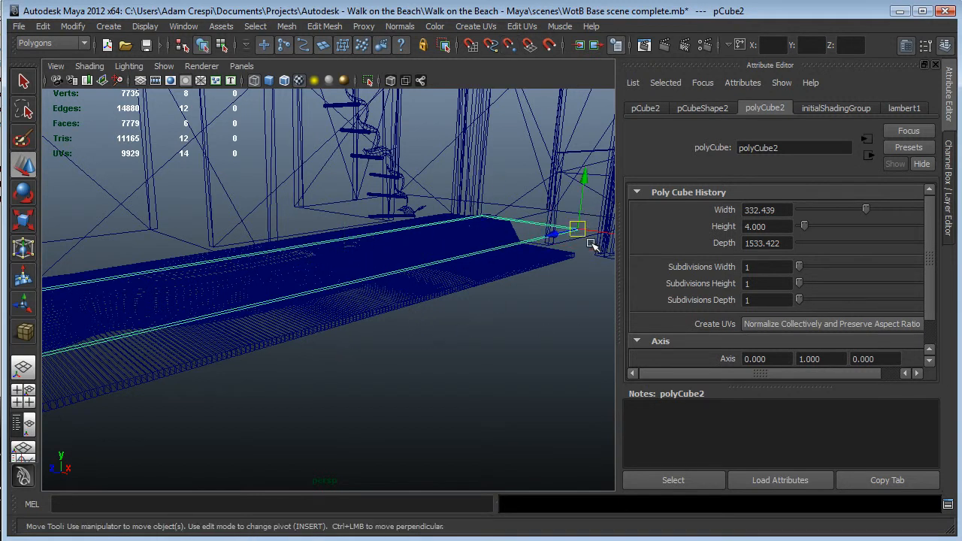
Lower the long cube vertically, snapping it to a vertex of the boardwalk planks
key("v")
left_click_drag(584, 179, 580, 225)
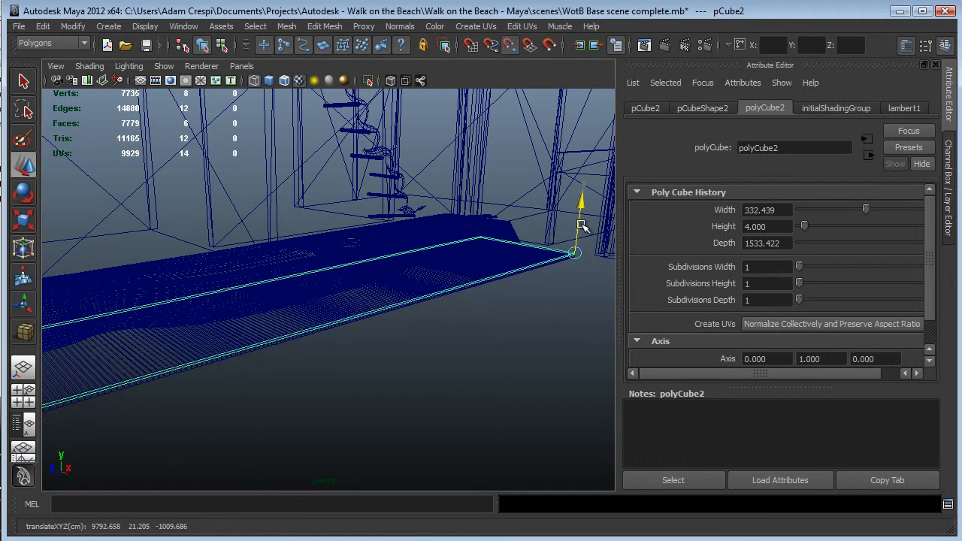
left_click_drag(459, 313, 340, 345, "alt")
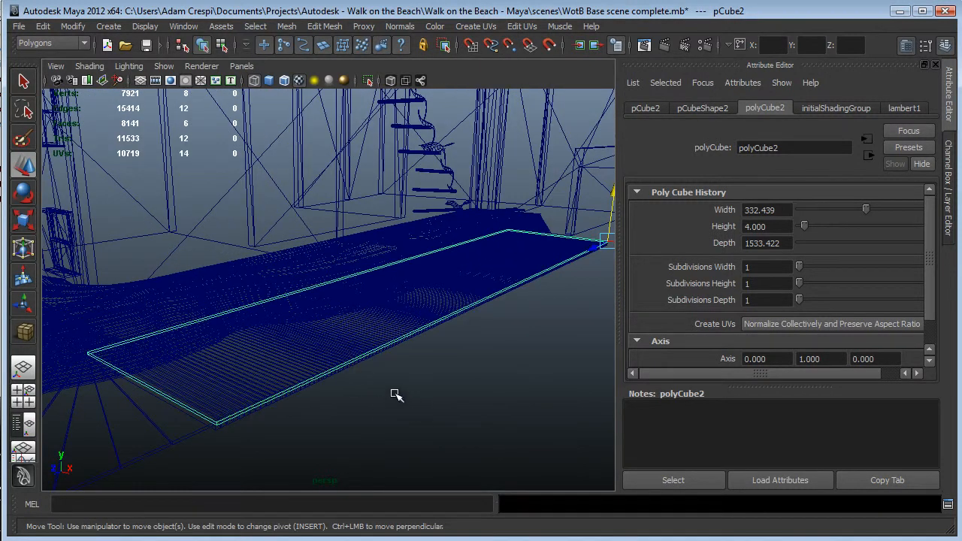
key("f")
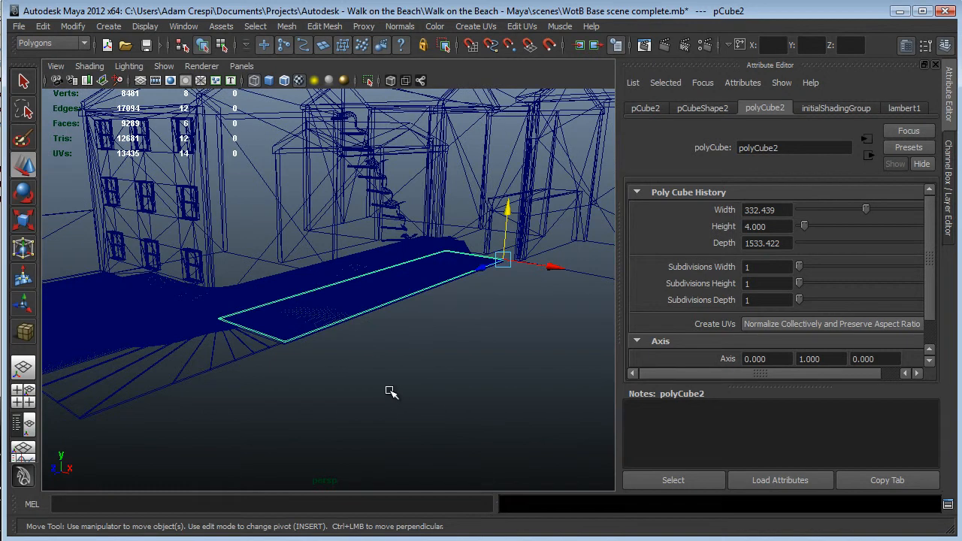
Select the original plank boardwalk and isolate it in the perspective view
left_click(227, 365)
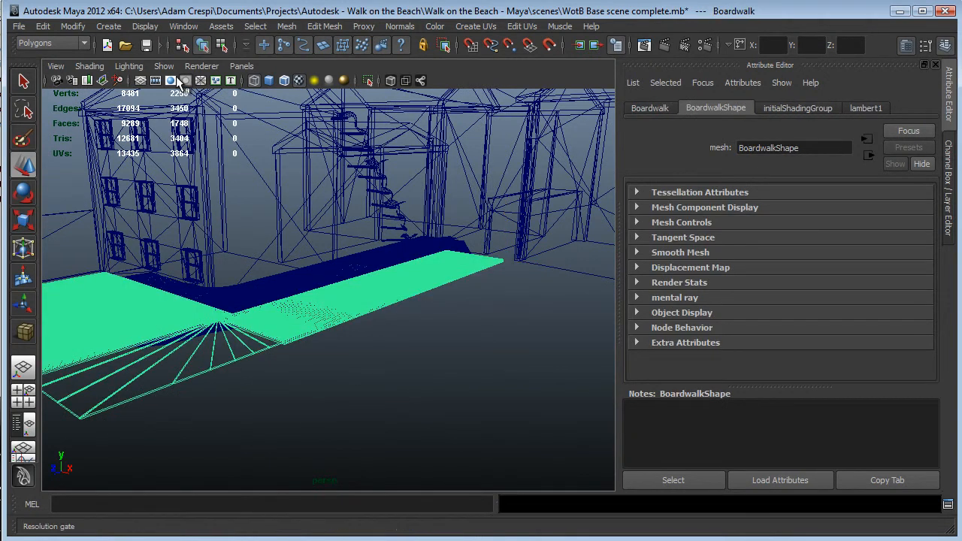
left_click(165, 66)
mouse_move(190, 88)
left_click(300, 89)
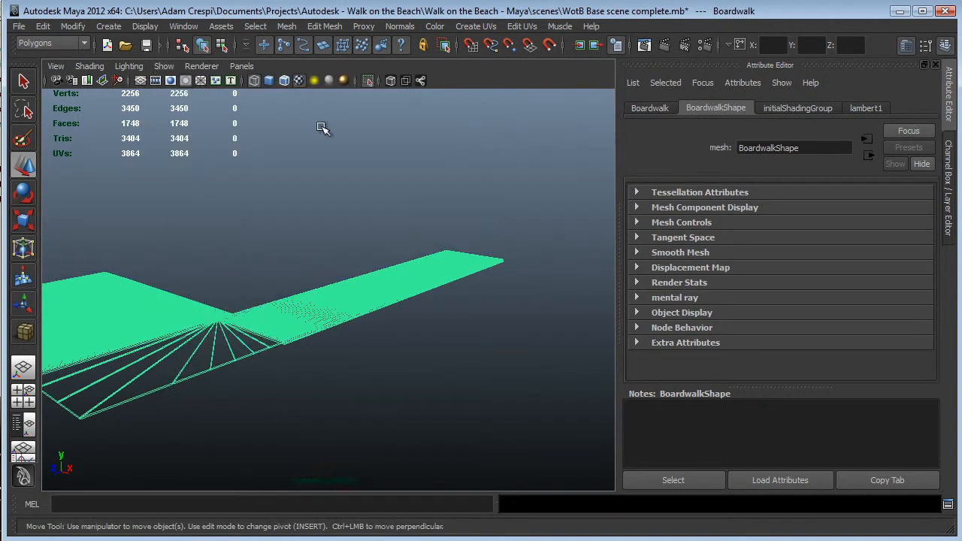
left_click_drag(446, 302, 429, 349, "alt")
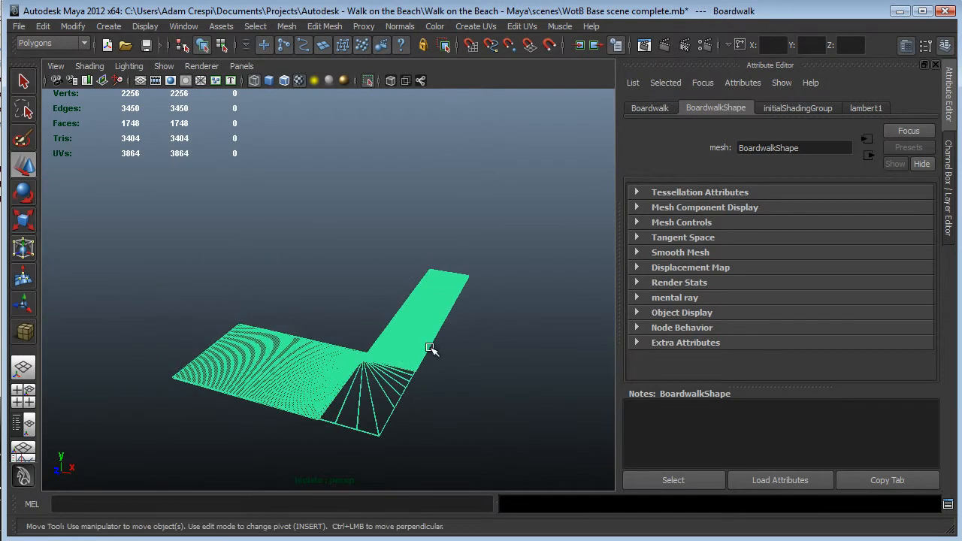
Delete plank faces from the narrow section's far end and the wide section's outer part
left_click(429, 348)
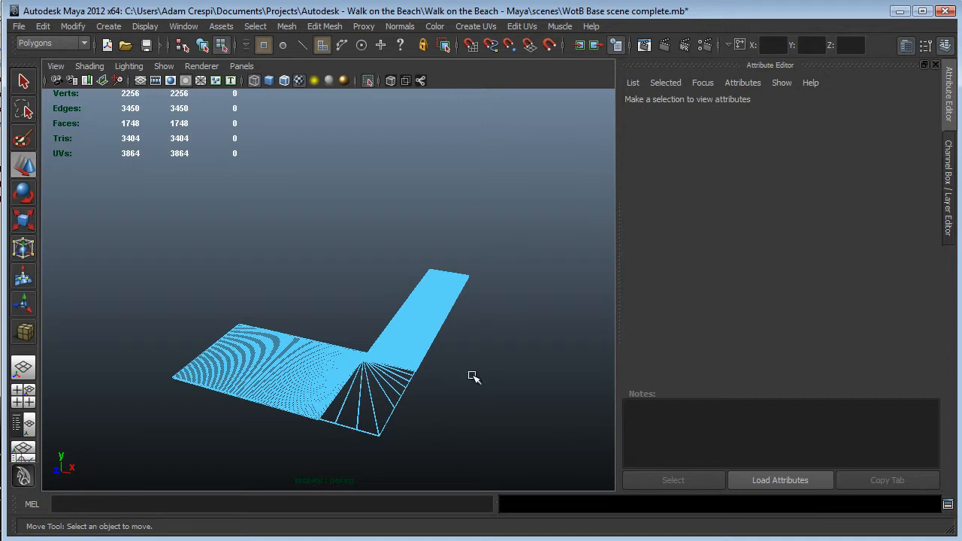
left_click_drag(492, 250, 361, 333)
key("Delete")
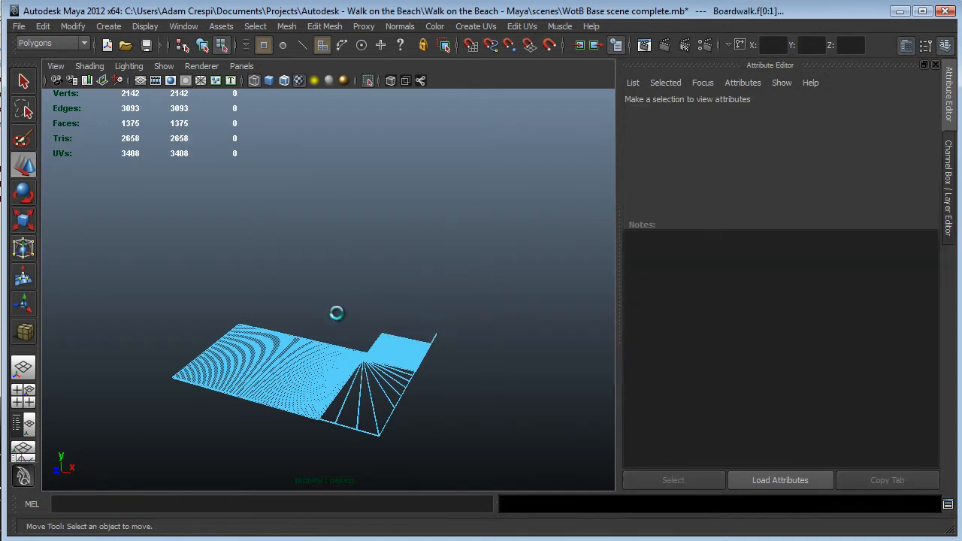
left_click_drag(161, 312, 280, 446)
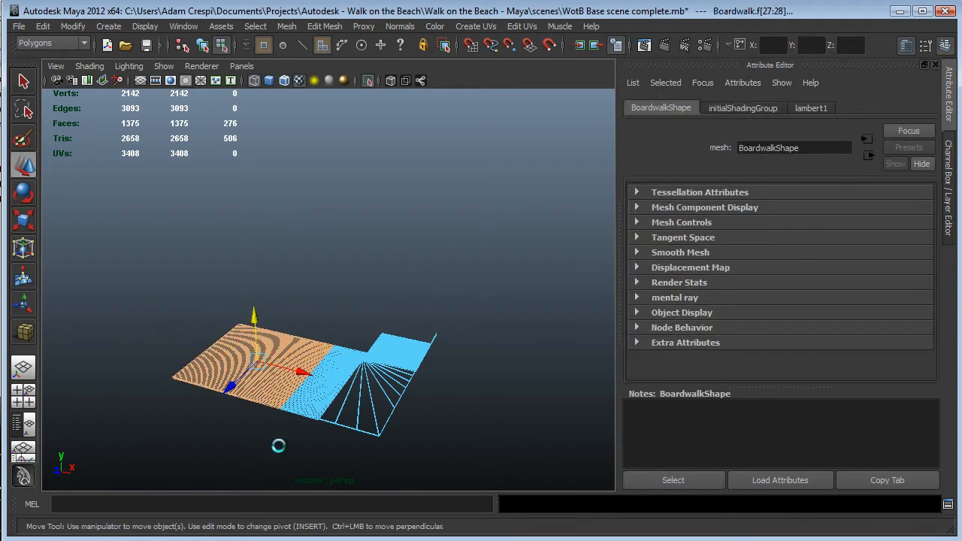
key("Delete")
In the top view, delete the remaining straight planks of both sections, keeping only the fan-shaped corner planks
key("space")
left_click_drag(306, 414, 304, 413)
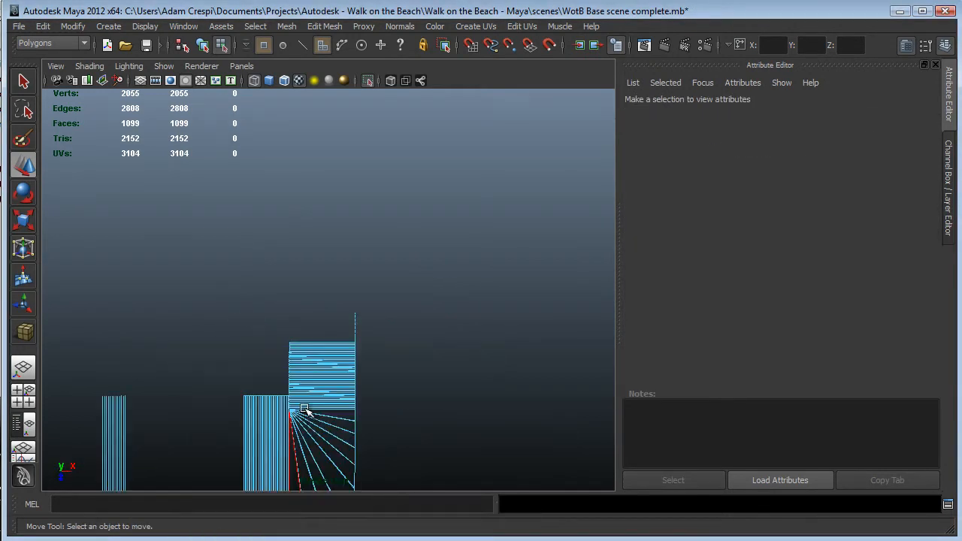
scroll(396, 441, "up", 1)
middle_click_drag(398, 433, 435, 266, "alt")
scroll(436, 265, "up", 2)
scroll(348, 260, "down", 2)
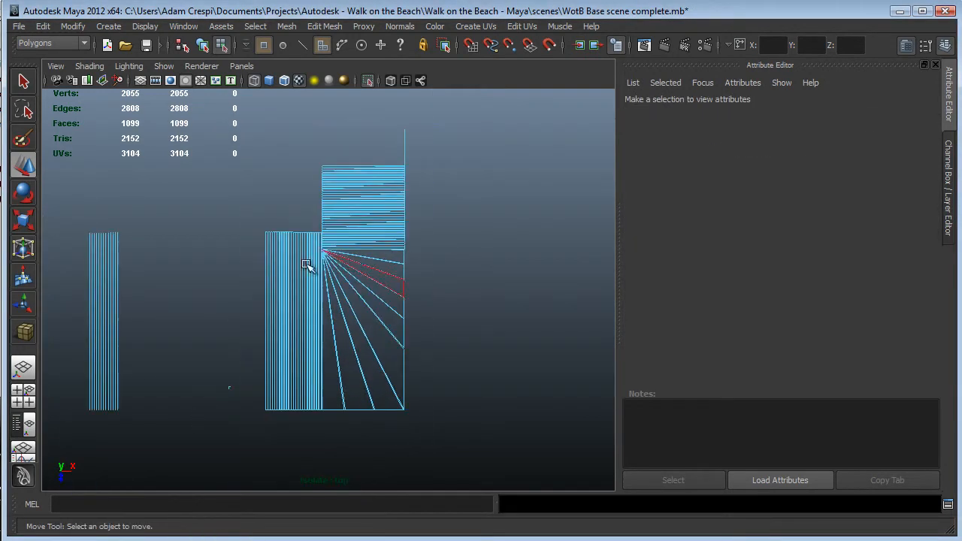
left_click_drag(64, 212, 317, 439)
key("Delete")
left_click_drag(291, 169, 464, 247)
key("Delete")
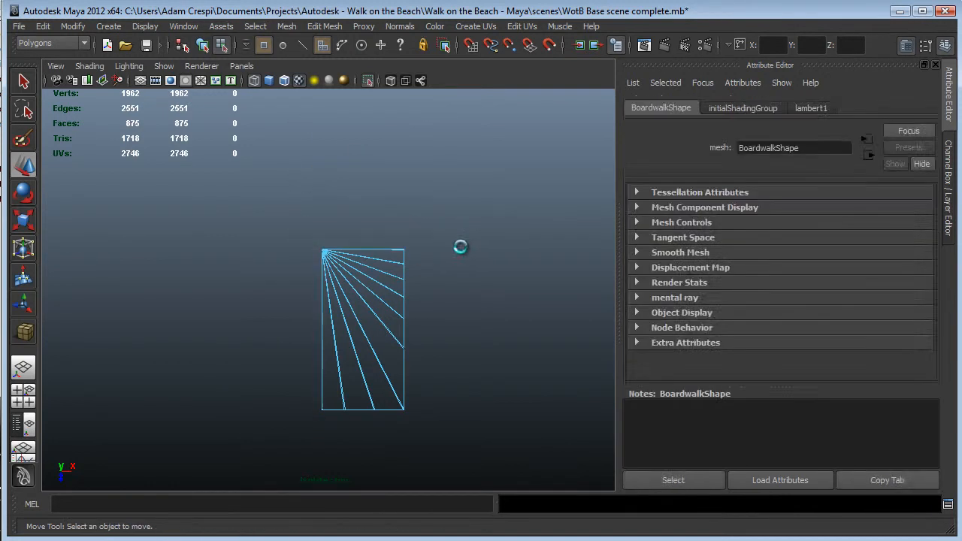
Delete the leftover face along the back edge of the fan-shaped corner and return to the perspective view
scroll(373, 232, "up", 4)
scroll(413, 180, "up", 3)
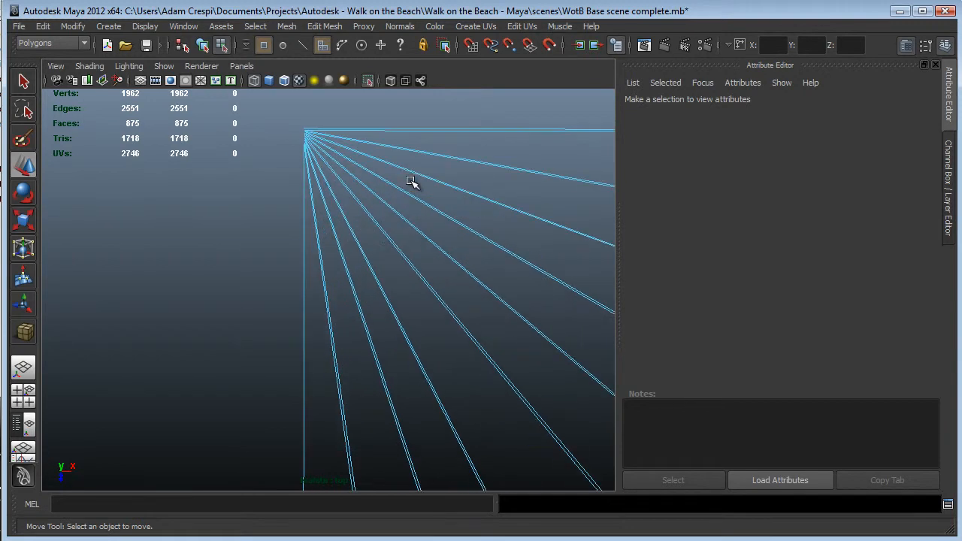
left_click_drag(406, 129, 406, 130)
key("Delete")
scroll(238, 251, "down", 5)
key("space")
left_click_drag(335, 305, 309, 280)
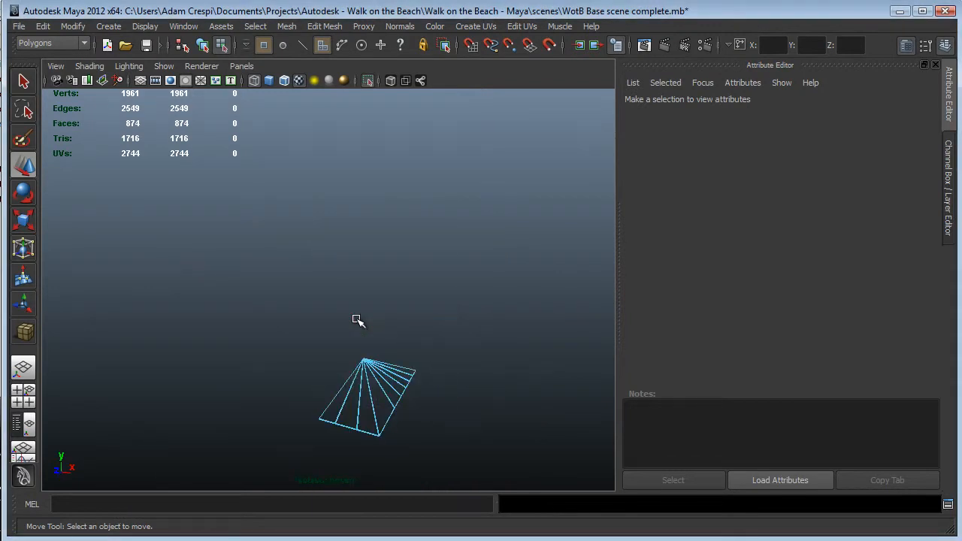
Try to delete the stray vertices lying apart from the fan-shaped corner
key("F8")
left_click_drag(357, 320, 353, 325, "alt")
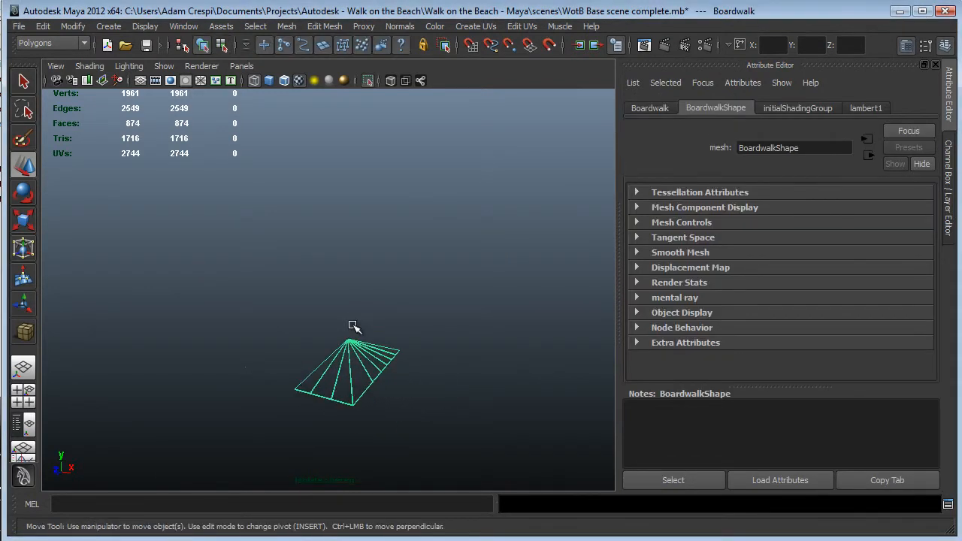
key("F8")
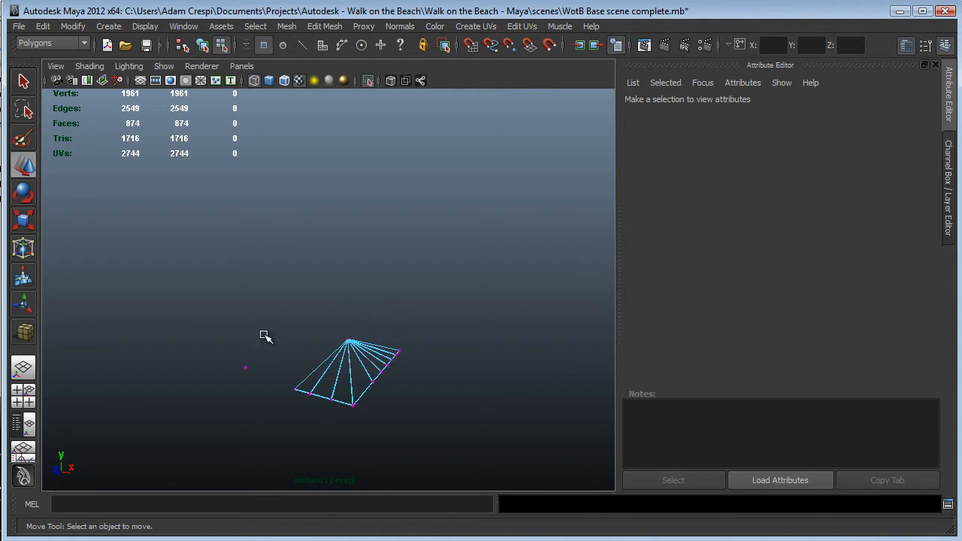
left_click_drag(196, 330, 253, 387)
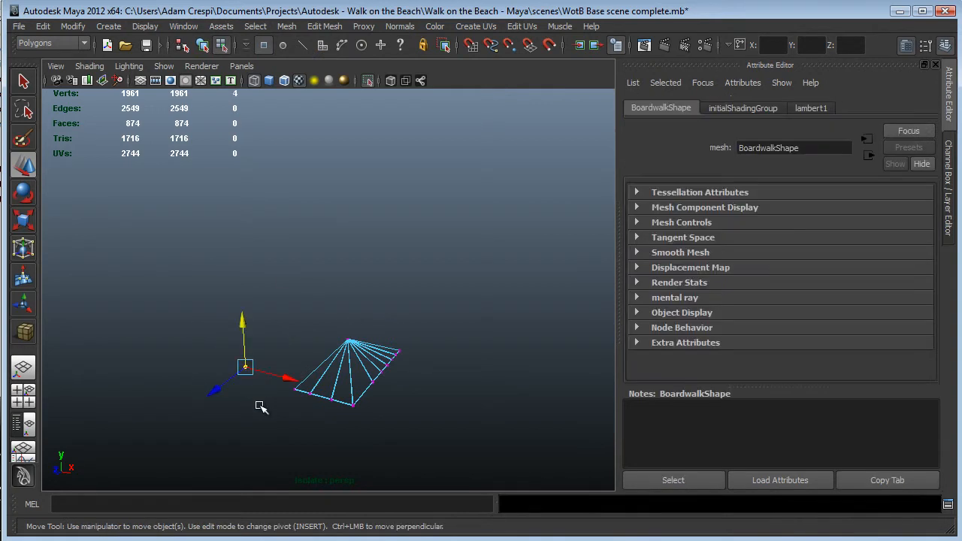
key("Delete")
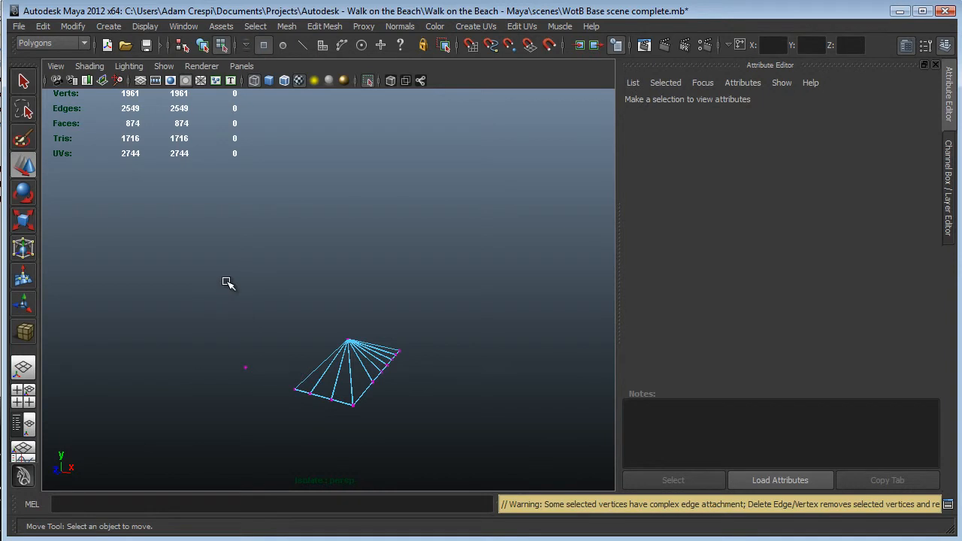
Delete the stray faces beside the fan-shaped corner and return to object selection
left_click(241, 368)
key("Delete")
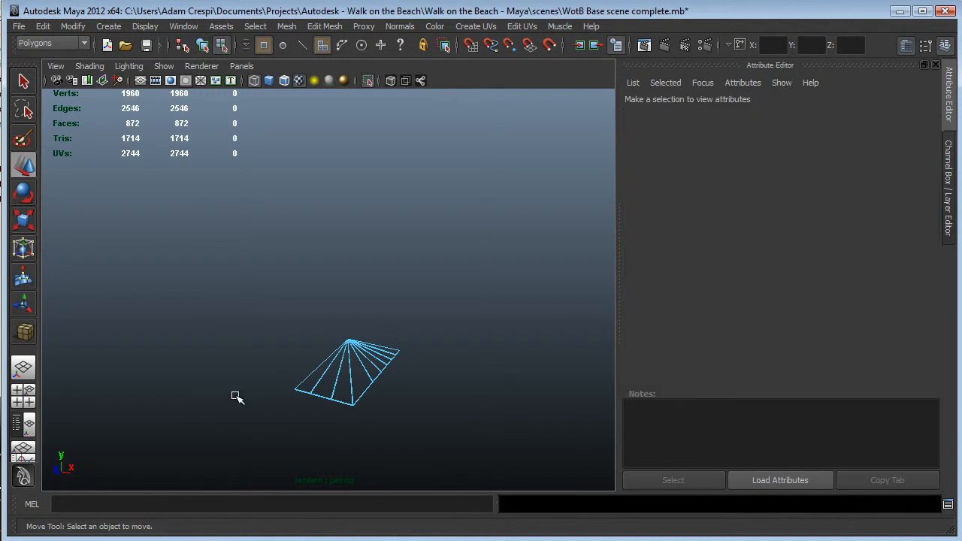
key("F8")
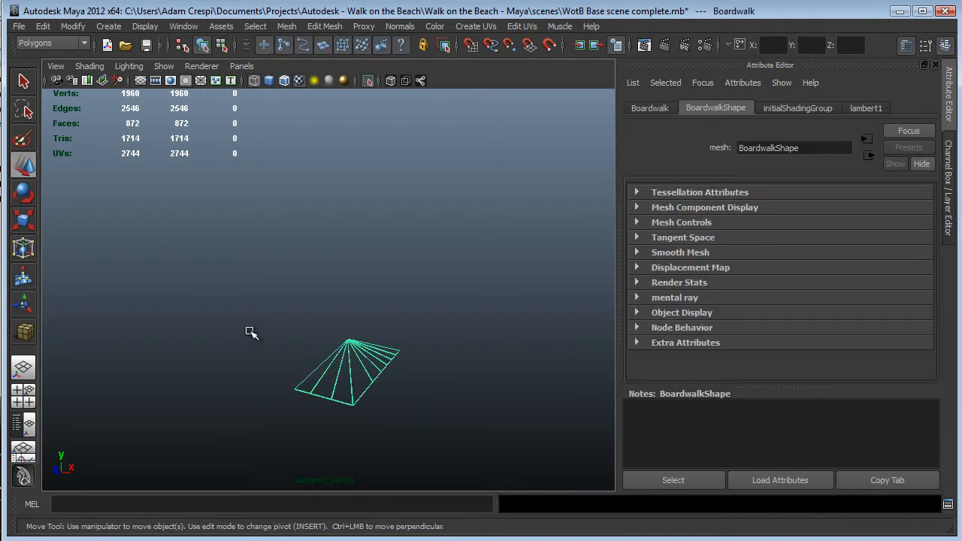
Turn off isolation to show the whole scene again, and display it smooth shaded
left_click(163, 66)
mouse_move(166, 85)
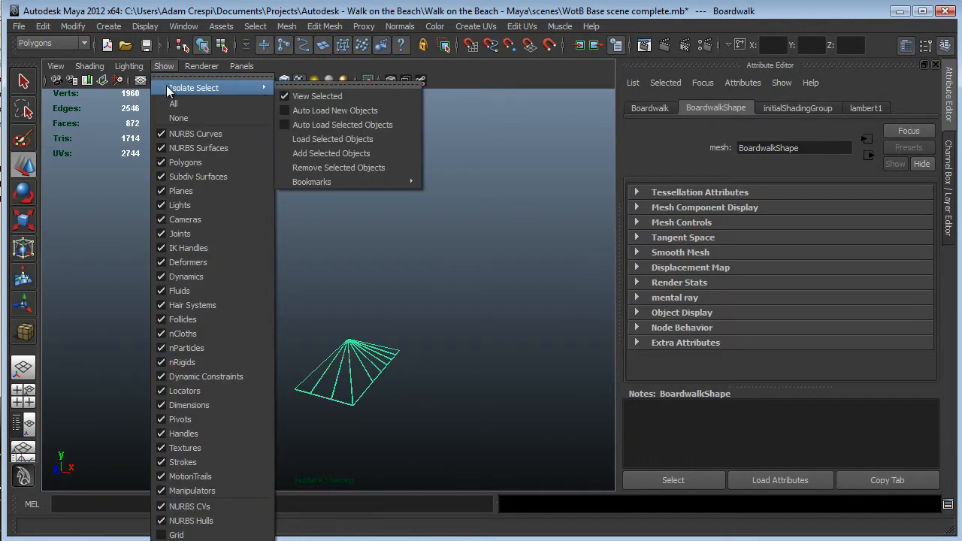
left_click(294, 97)
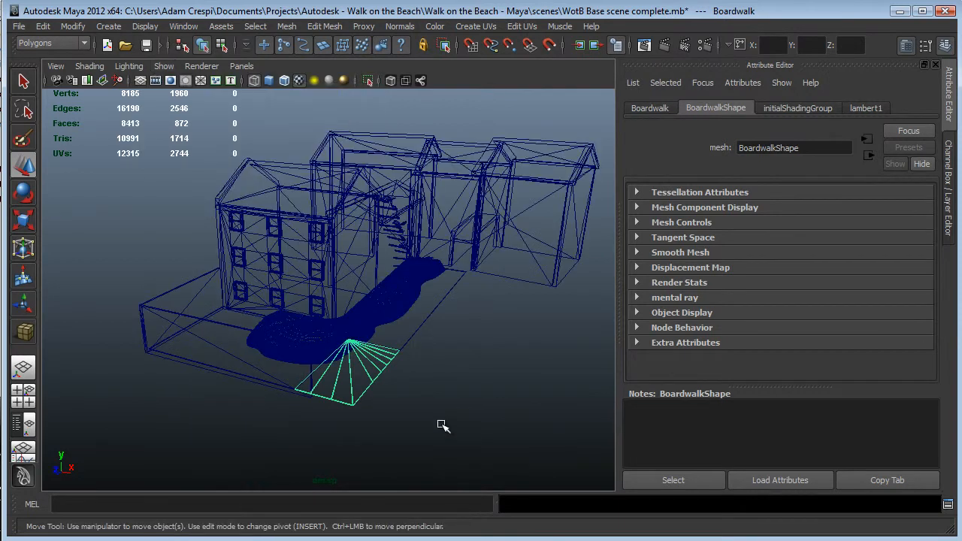
key("5")
left_click_drag(412, 401, 371, 389, "alt")
scroll(374, 390, "up", 5)
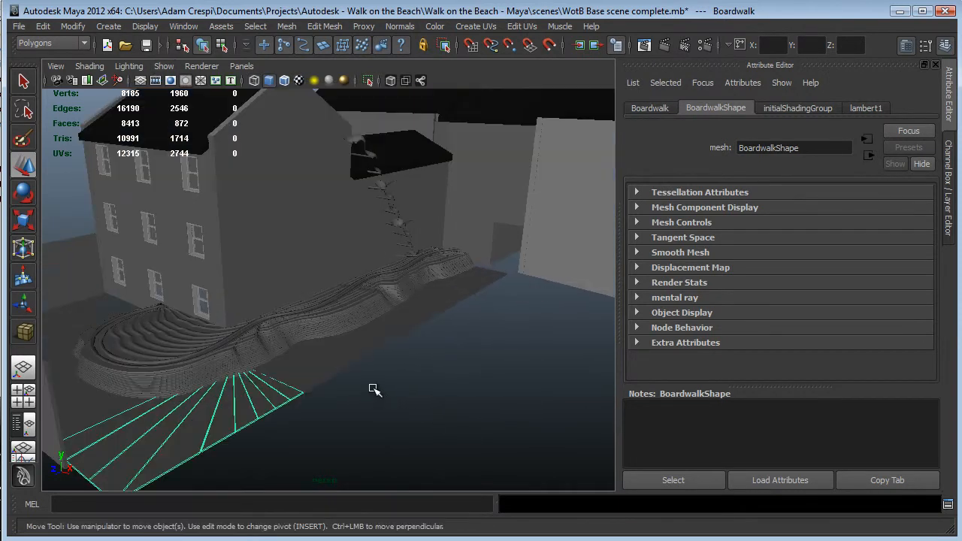
Pick the wide slab on the other side of the fan-shaped corner and switch to the top view
left_click(351, 368)
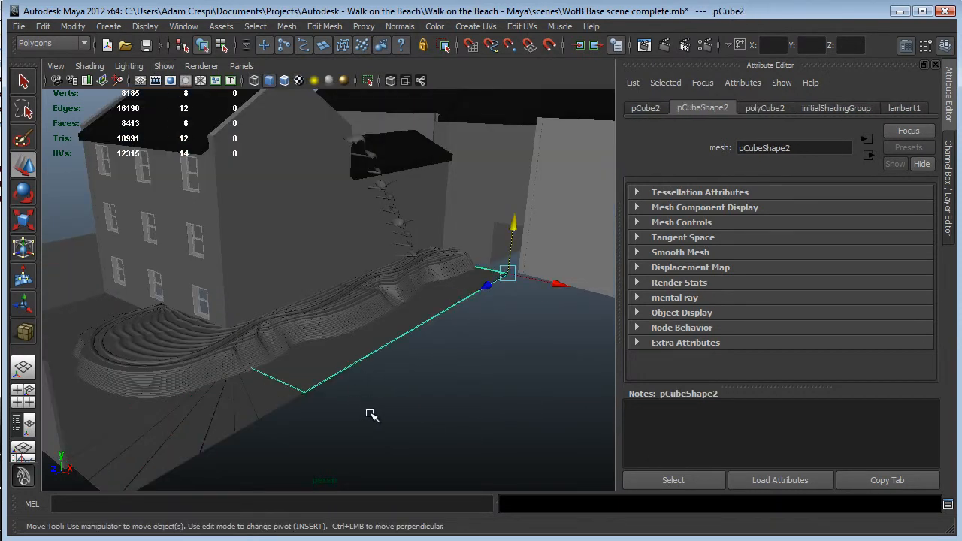
left_click(298, 404)
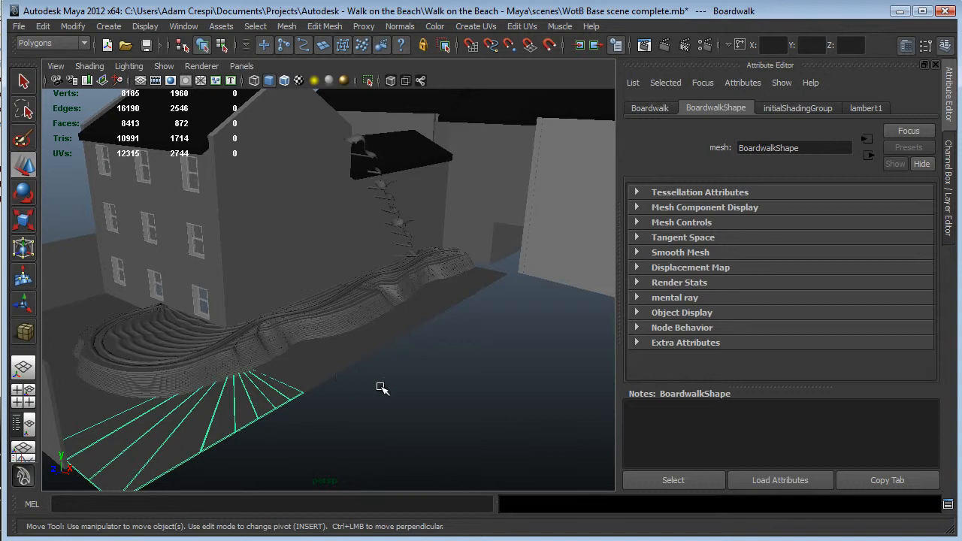
left_click(330, 357)
key("space")
left_click_drag(406, 372, 379, 373)
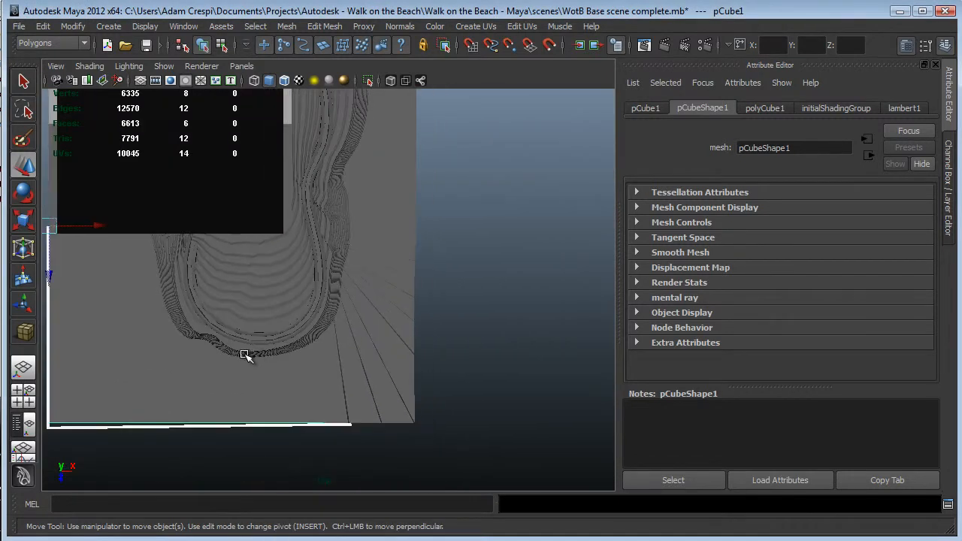
Snap the two outer corner vertices of the wide slab to the inside corner of the white boundary walls
middle_click_drag(122, 403, 273, 368, "alt")
right_click_drag(272, 368, 312, 359, "alt")
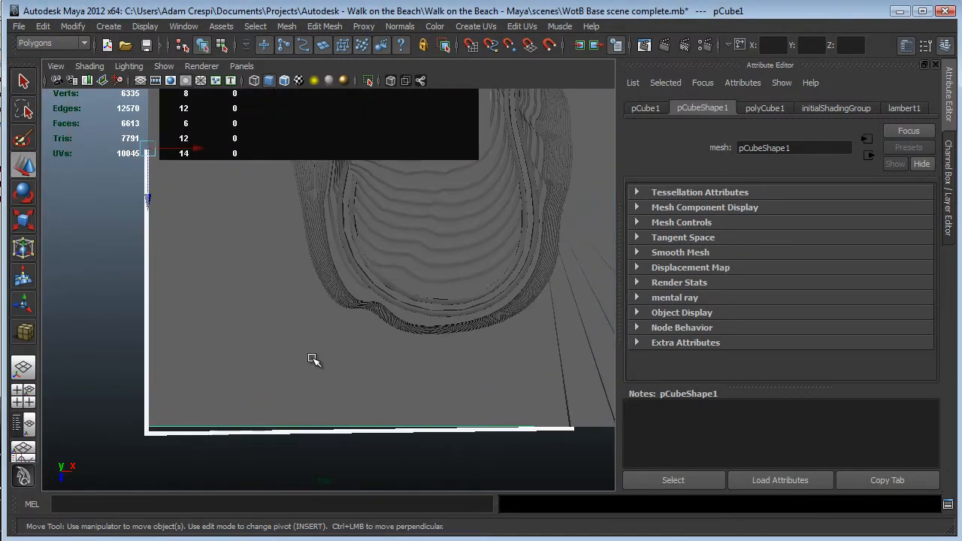
left_click(282, 396)
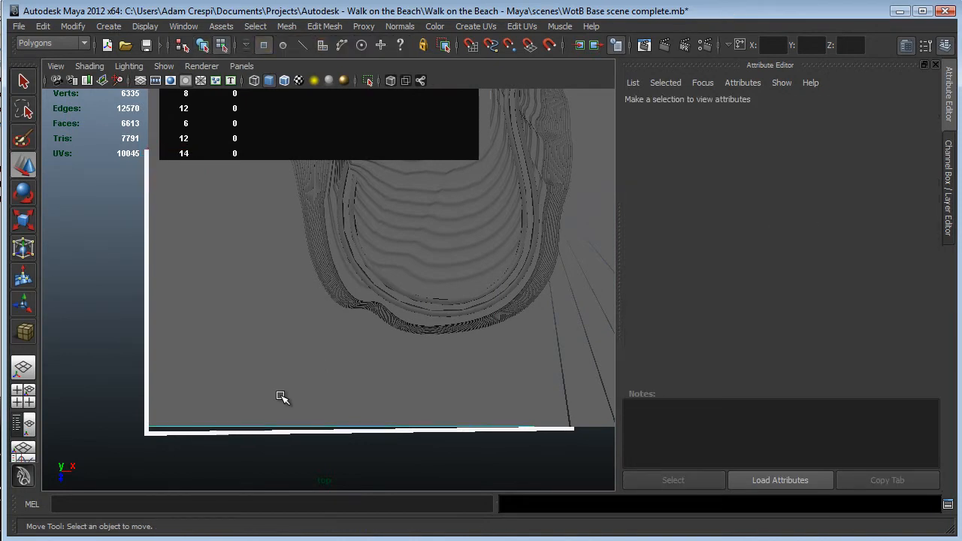
left_click_drag(131, 403, 183, 442)
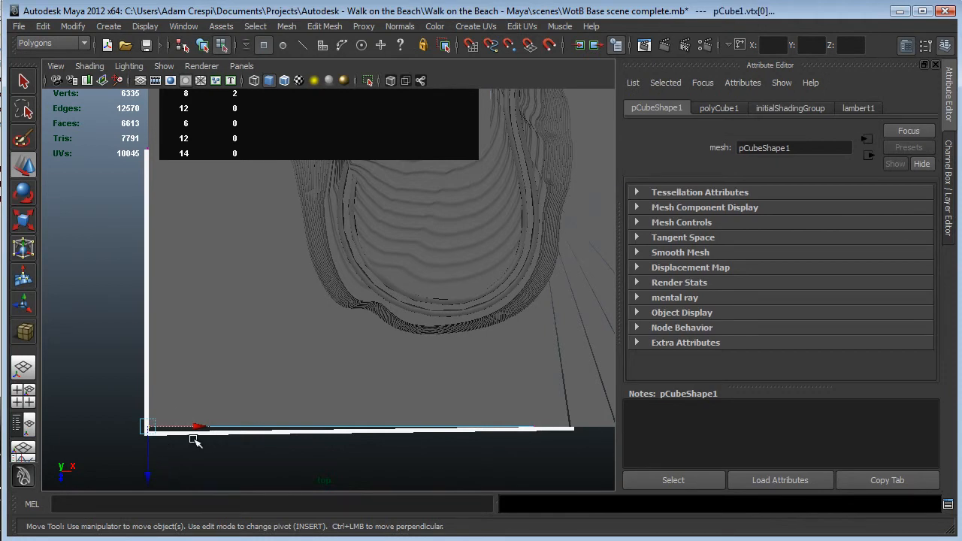
scroll(242, 408, "up", 2)
scroll(323, 288, "down", 3)
scroll(324, 287, "down", 2)
scroll(214, 279, "down", 1)
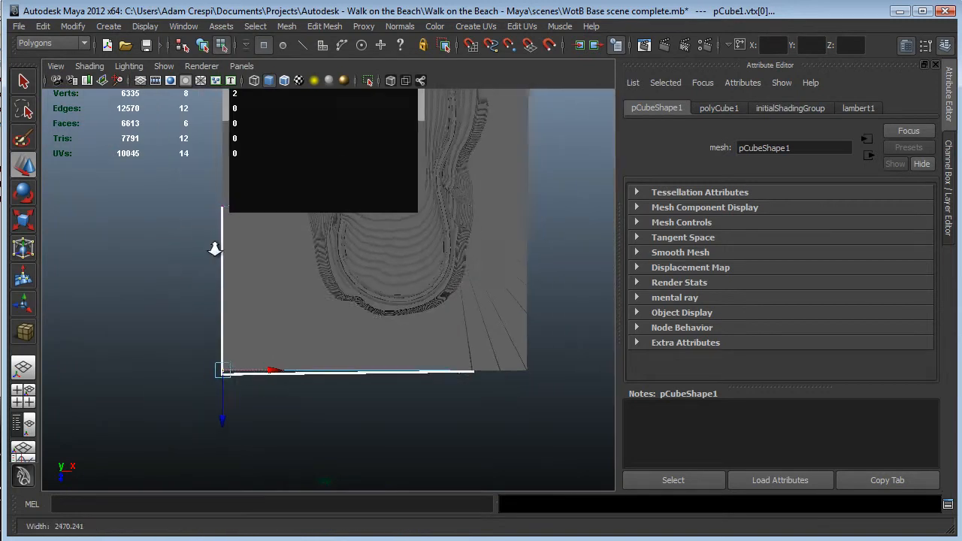
scroll(230, 293, "up", 8)
scroll(237, 384, "up", 1)
middle_click_drag(208, 398, 525, 170, "alt")
middle_click_drag(347, 282, 443, 187, "alt")
scroll(336, 335, "up", 2)
key("v")
left_click_drag(285, 362, 290, 332)
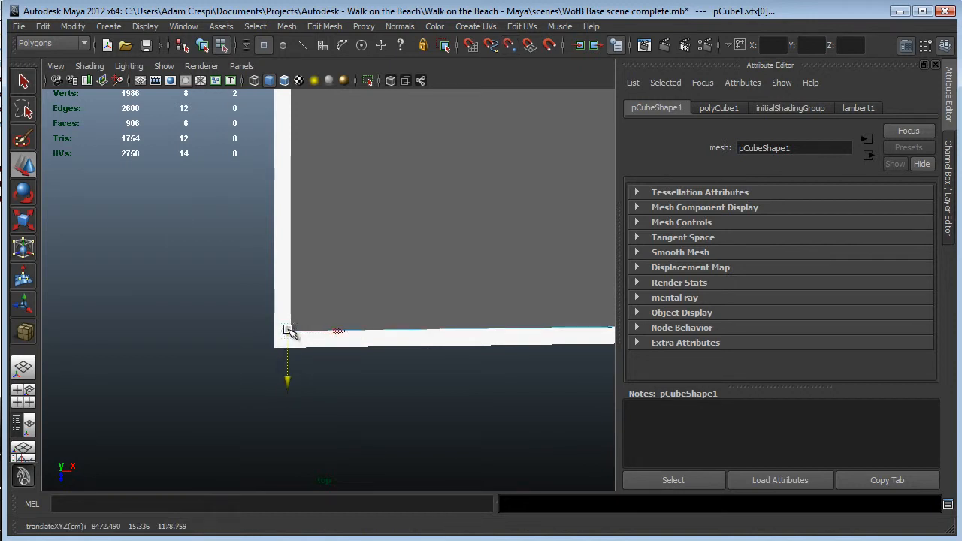
Switch to wireframe display and snap the same slab vertices along X to the walls' inside corner
key("3")
key("4")
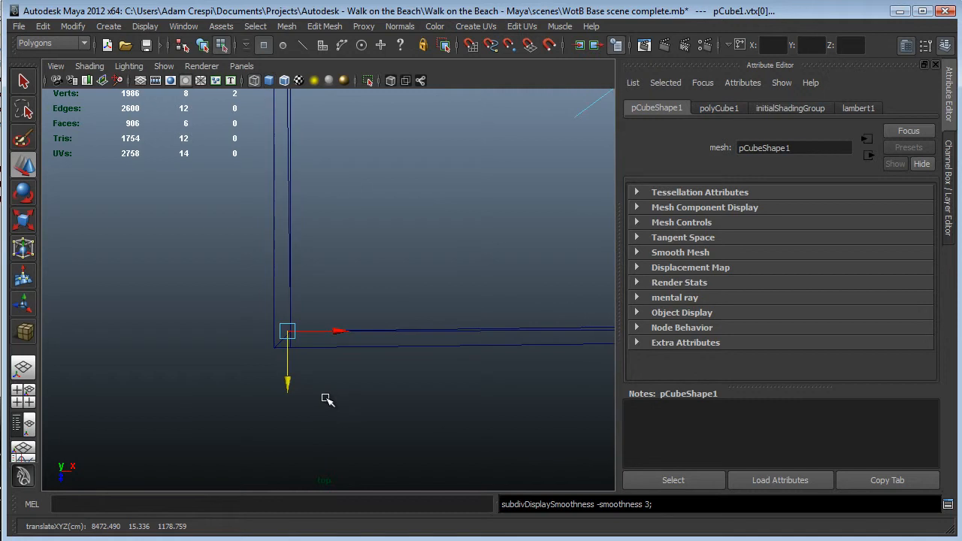
key("v")
left_click_drag(338, 332, 362, 333)
scroll(333, 373, "down", 5)
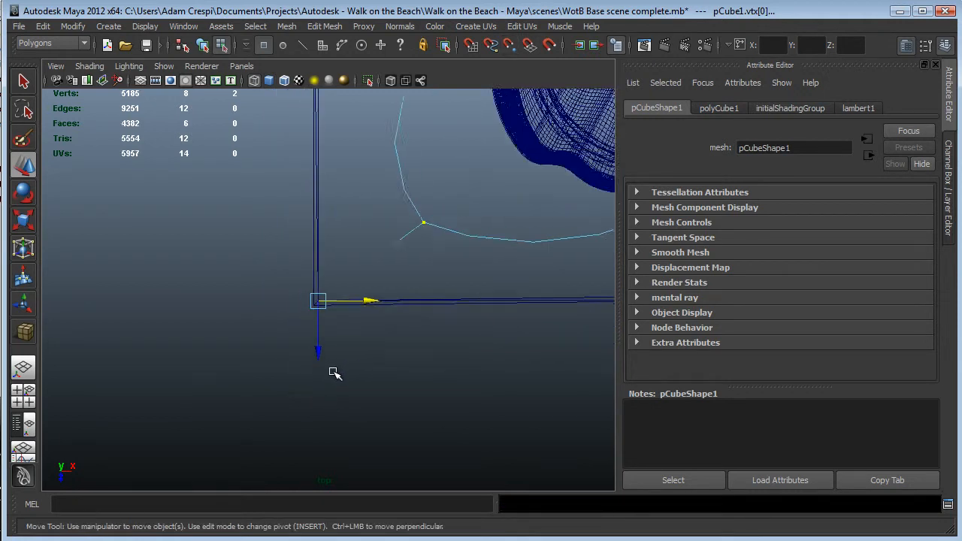
Examine in wireframe how the wide slab's edges meet the wall, the building and the fan-shaped corner
scroll(300, 380, "down", 3)
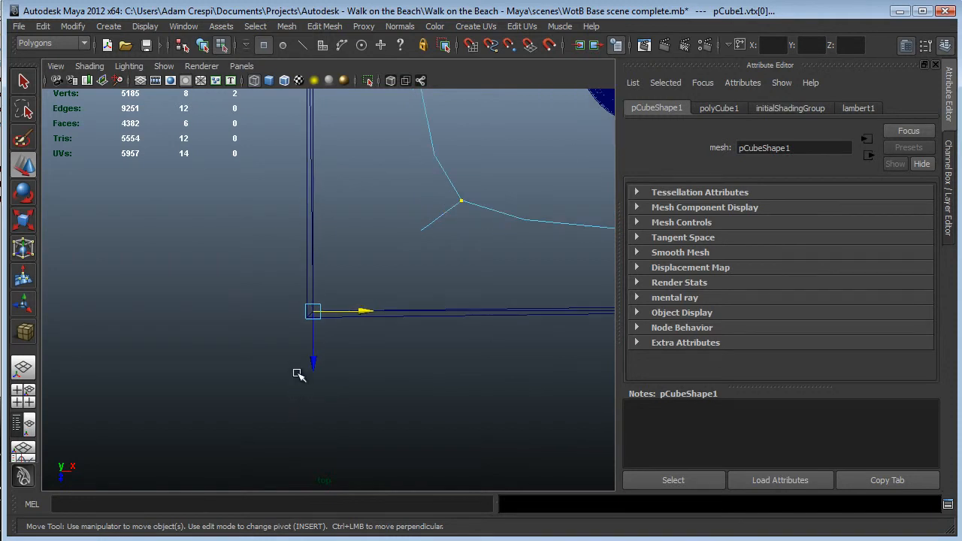
key("1")
middle_click_drag(373, 213, 342, 488, "alt")
scroll(288, 351, "up", 4)
scroll(267, 344, "up", 4)
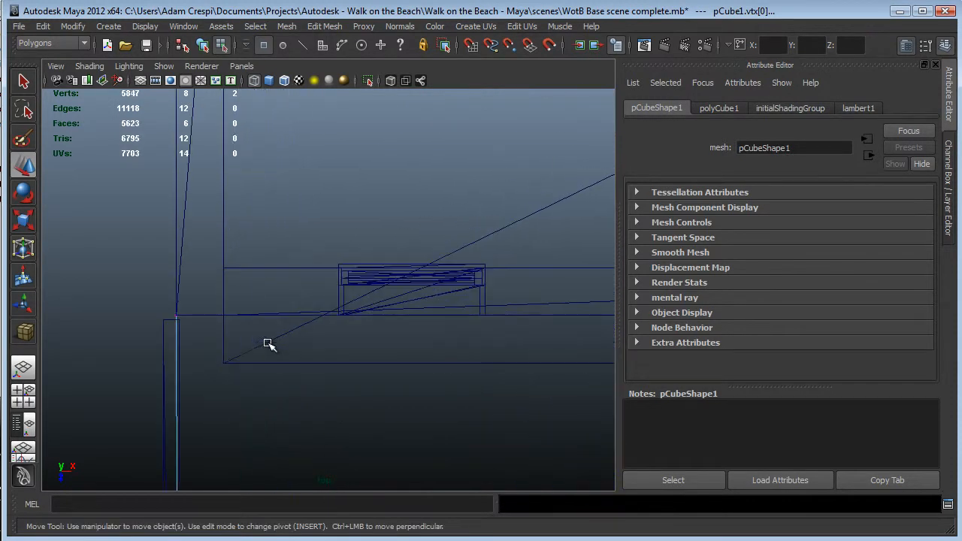
scroll(209, 342, "down", 4)
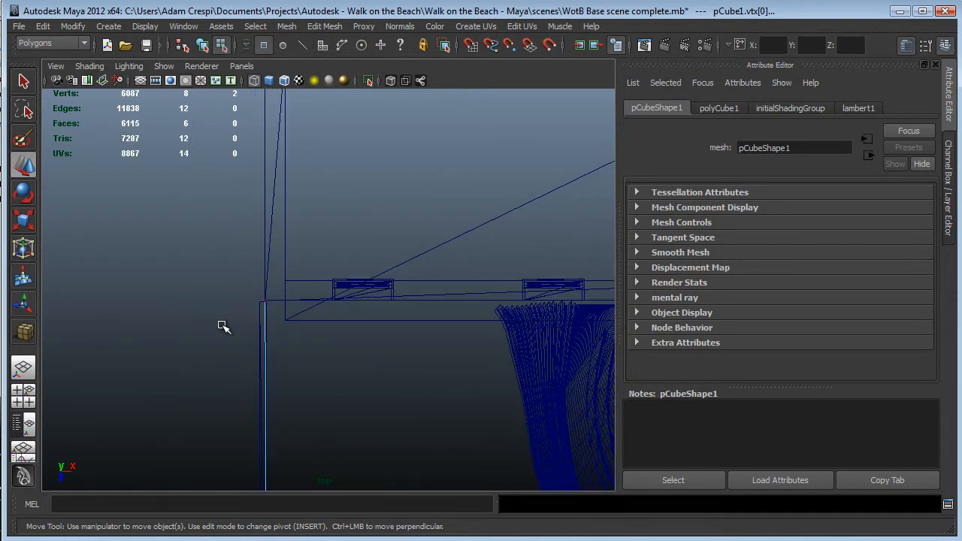
scroll(211, 340, "up", 5)
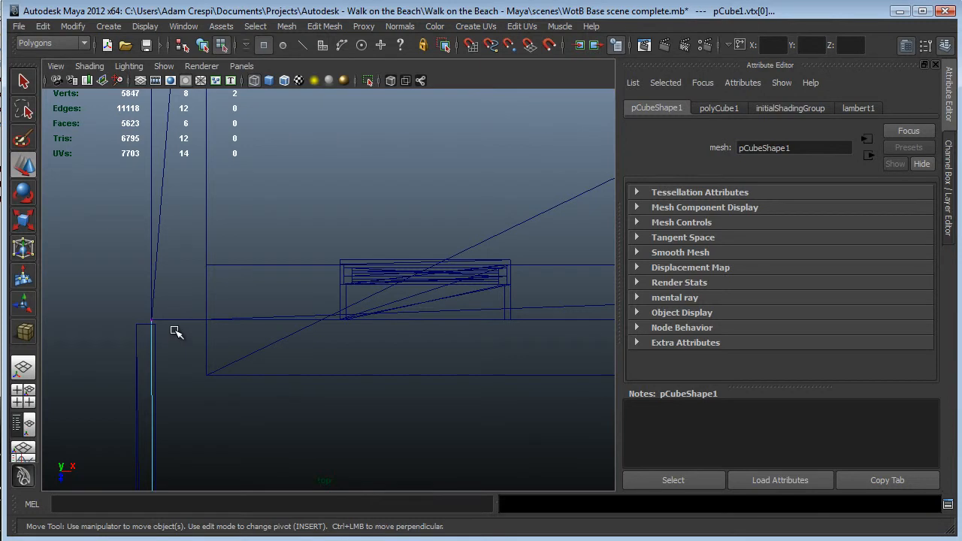
scroll(175, 331, "down", 6)
middle_click_drag(459, 328, 263, 249, "alt")
scroll(245, 240, "up", 1)
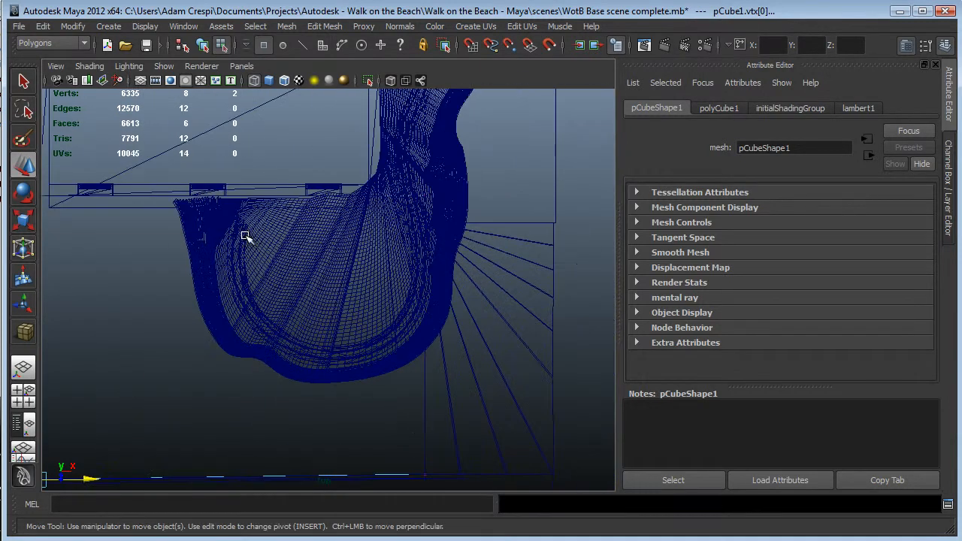
scroll(419, 431, "up", 1)
middle_click_drag(418, 429, 327, 269, "alt")
scroll(351, 378, "up", 1)
scroll(351, 379, "down", 3)
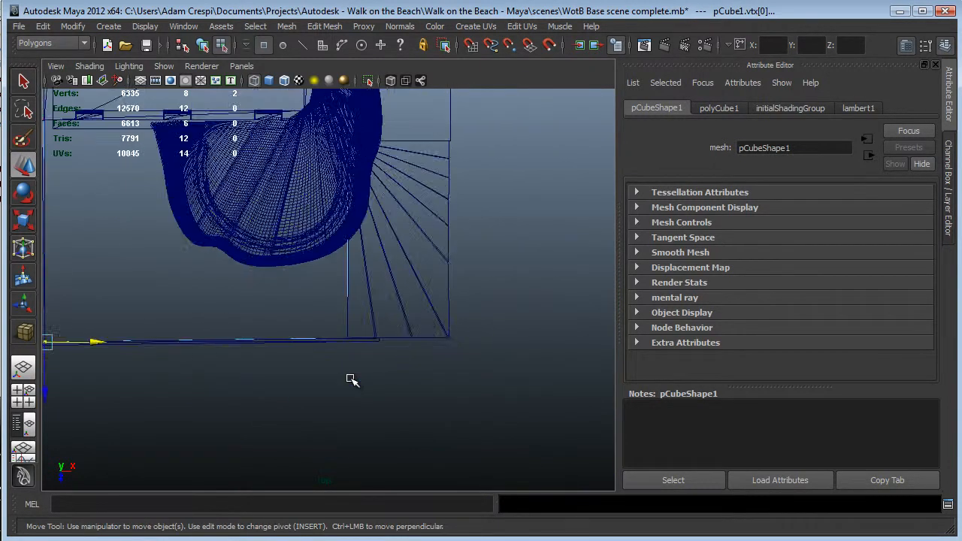
Lengthen the long straight slab by moving its four far-end vertices along Z into the wall of the rear buildings
scroll(350, 380, "down", 4)
scroll(410, 227, "up", 1)
middle_click_drag(400, 255, 339, 452, "alt")
scroll(354, 411, "up", 2)
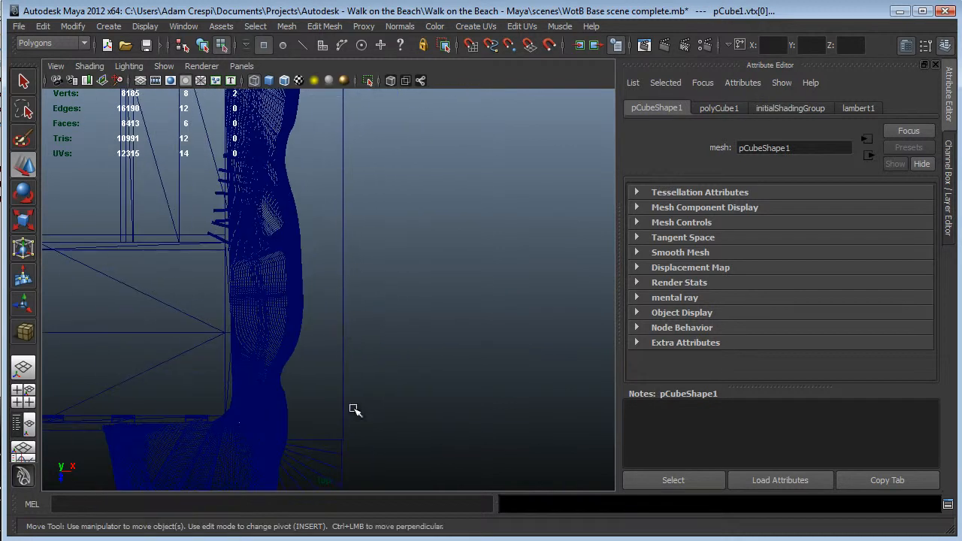
key("F8")
left_click(343, 319)
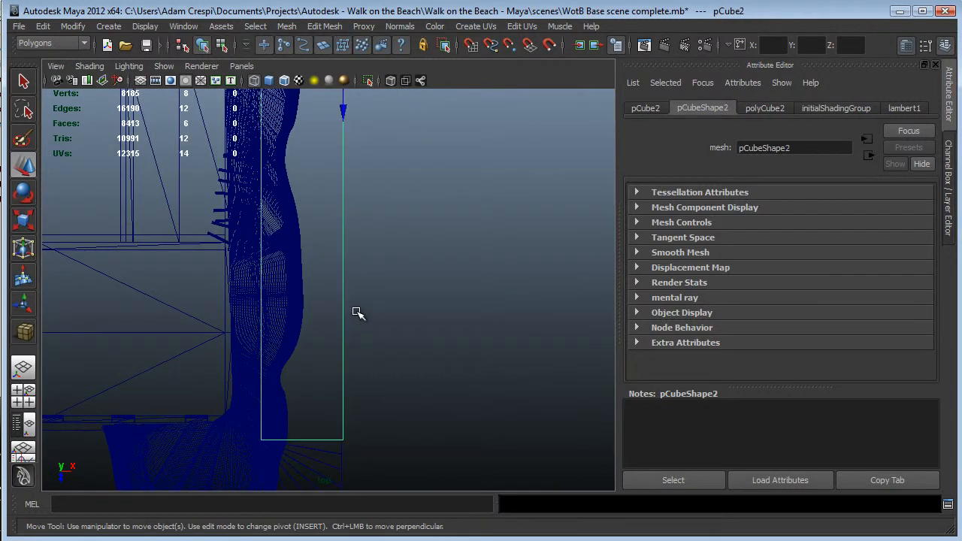
scroll(339, 203, "up", 1)
middle_click_drag(336, 213, 324, 444, "alt")
scroll(324, 444, "up", 3)
scroll(259, 169, "up", 1)
middle_click_drag(266, 204, 331, 391, "alt")
scroll(328, 395, "up", 2)
key("F8")
left_click_drag(118, 283, 481, 318)
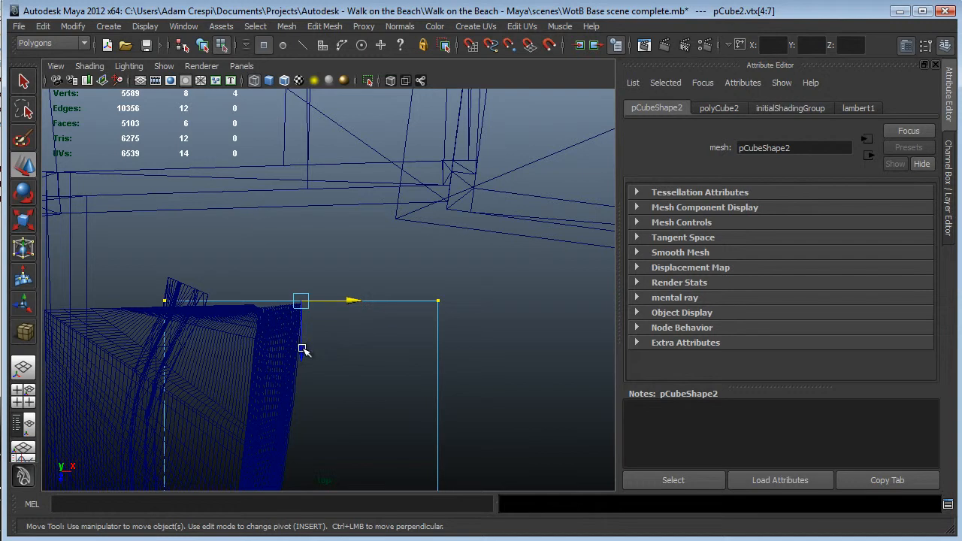
left_click_drag(303, 353, 304, 201)
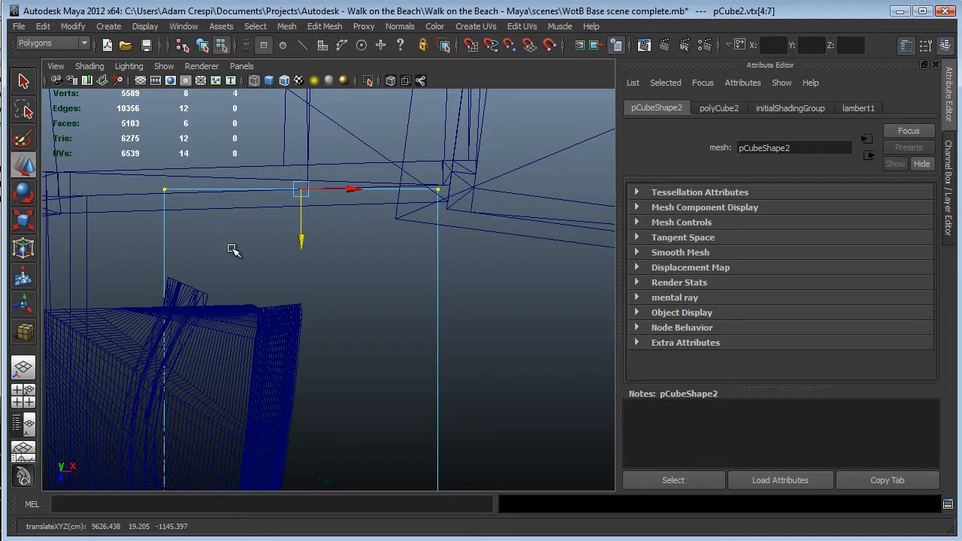
Return to object selection and the shaded perspective view, and select the long straight slab
key("F8")
left_click(516, 345)
scroll(370, 333, "down", 7)
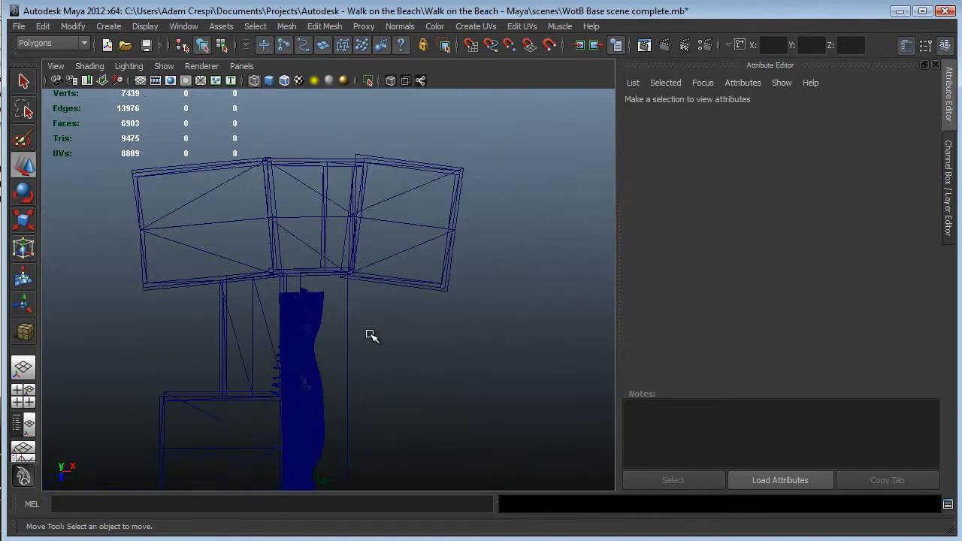
key("space")
left_click_drag(378, 351, 376, 332)
left_click_drag(390, 369, 388, 401, "alt")
key("5")
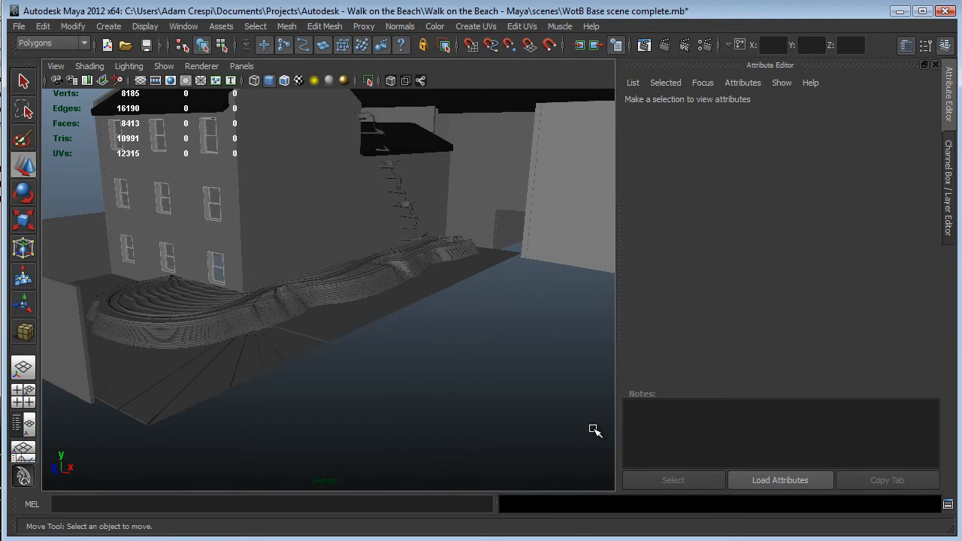
left_click(369, 322)
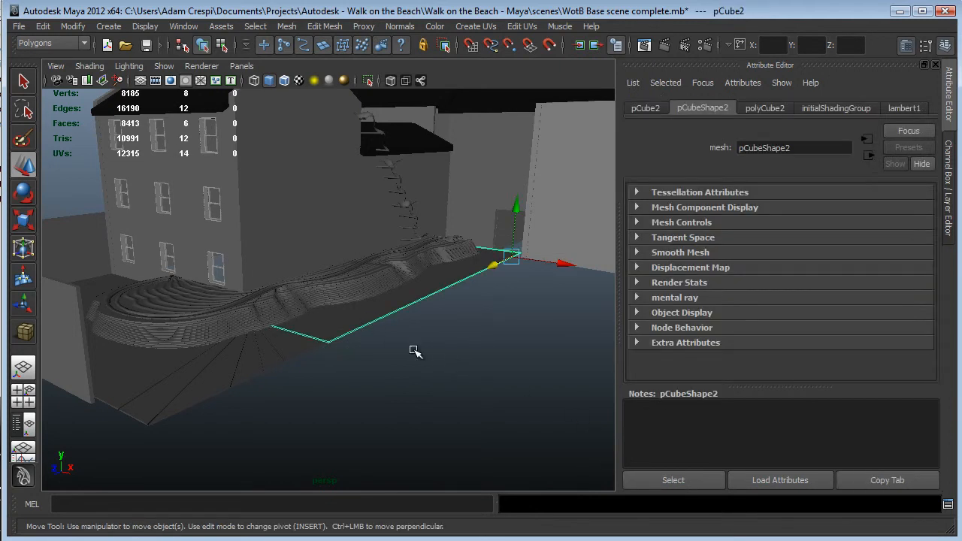